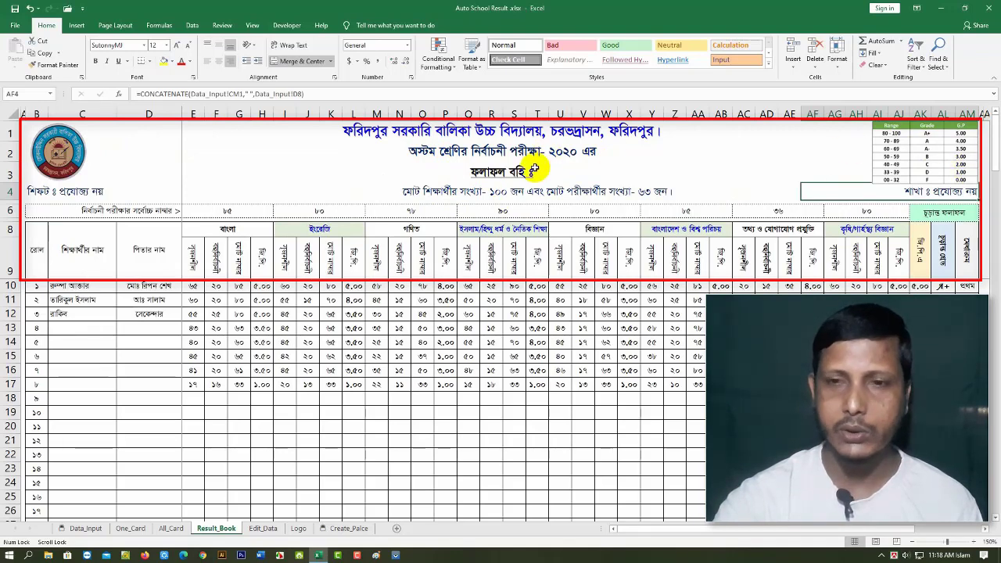
# Step: Open the Edit_Data sheet showing the student progress report card
pyautogui.click(264, 529)
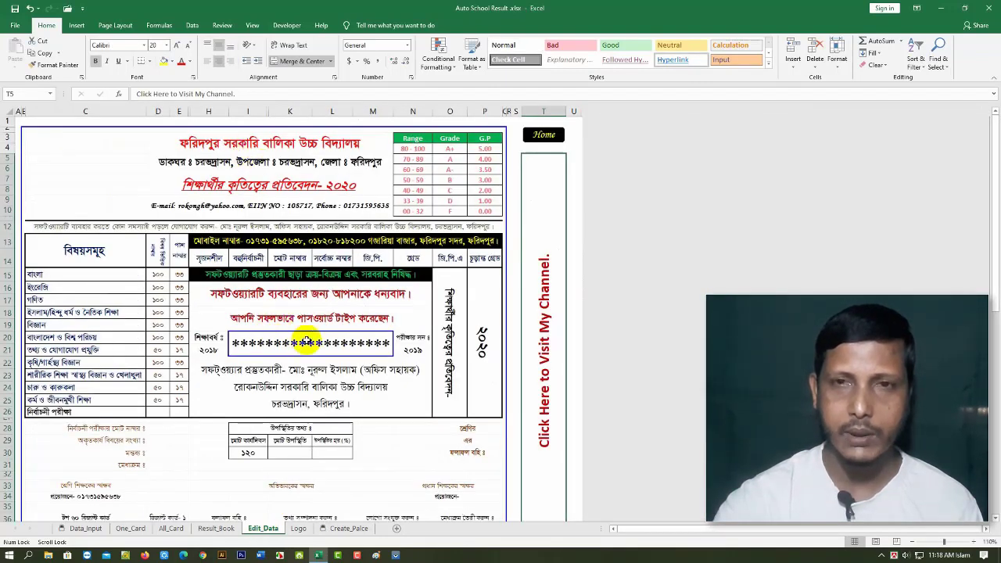
# Step: Back on Result_Book, read the CONCATENATE formulas in B1, B2, B3, M4 and B4
pyautogui.click(215, 532)
pyautogui.click(215, 532)
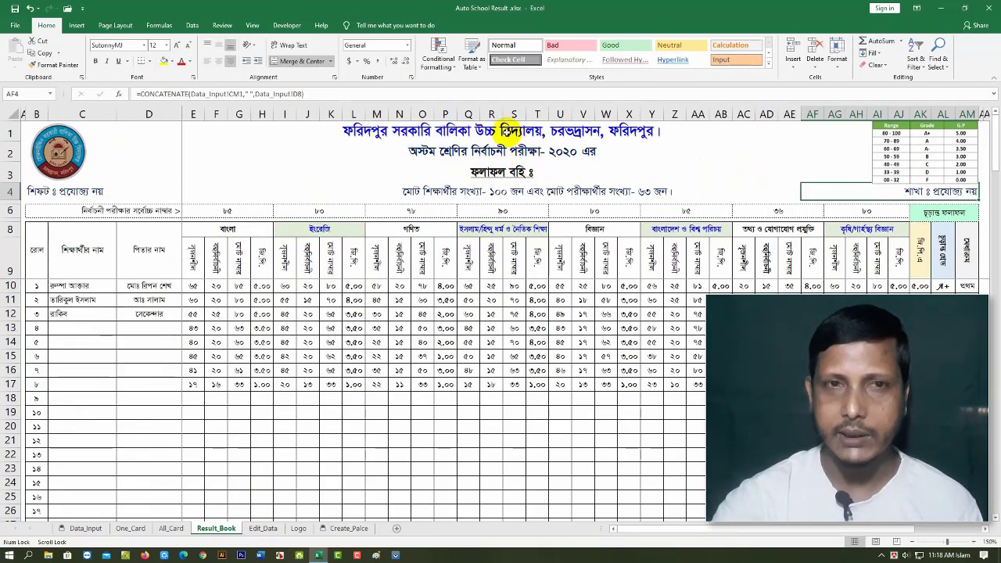
pyautogui.click(509, 133)
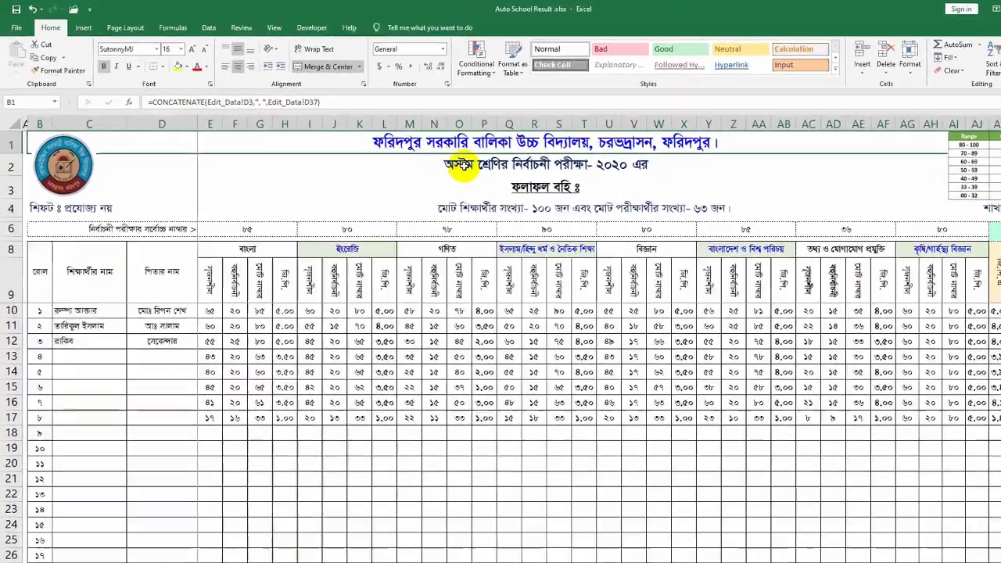
pyautogui.click(422, 151)
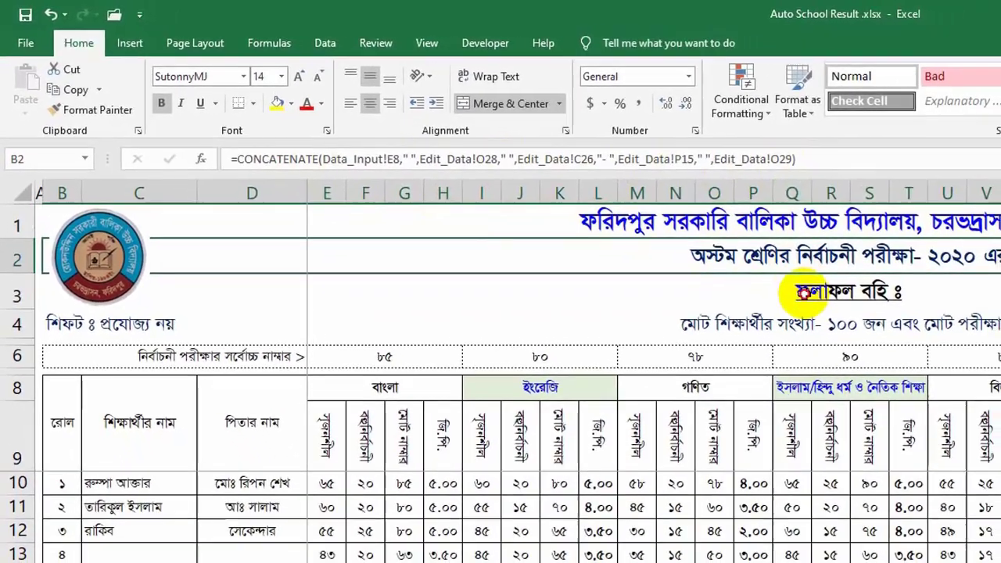
pyautogui.click(956, 358)
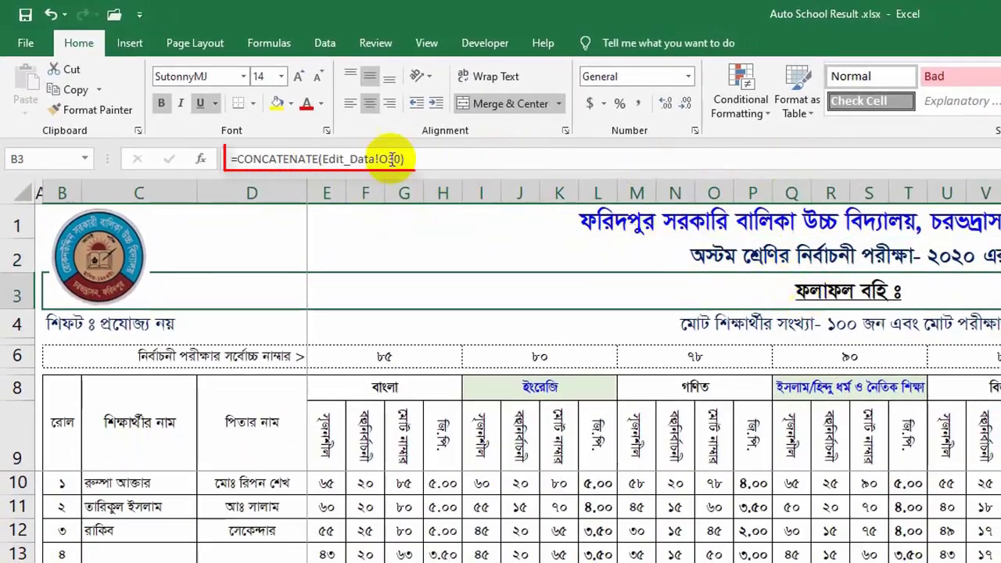
pyautogui.click(704, 327)
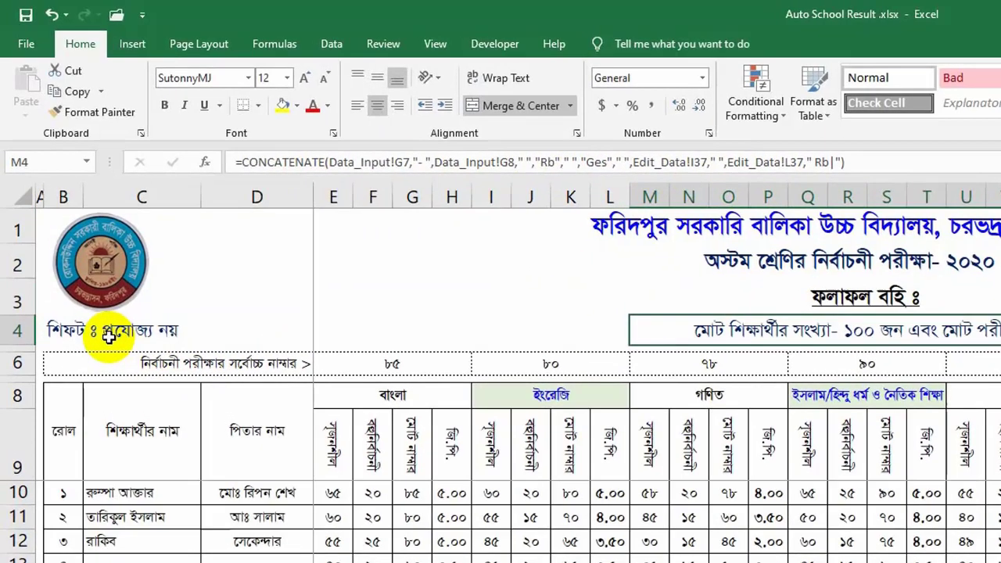
pyautogui.click(168, 325)
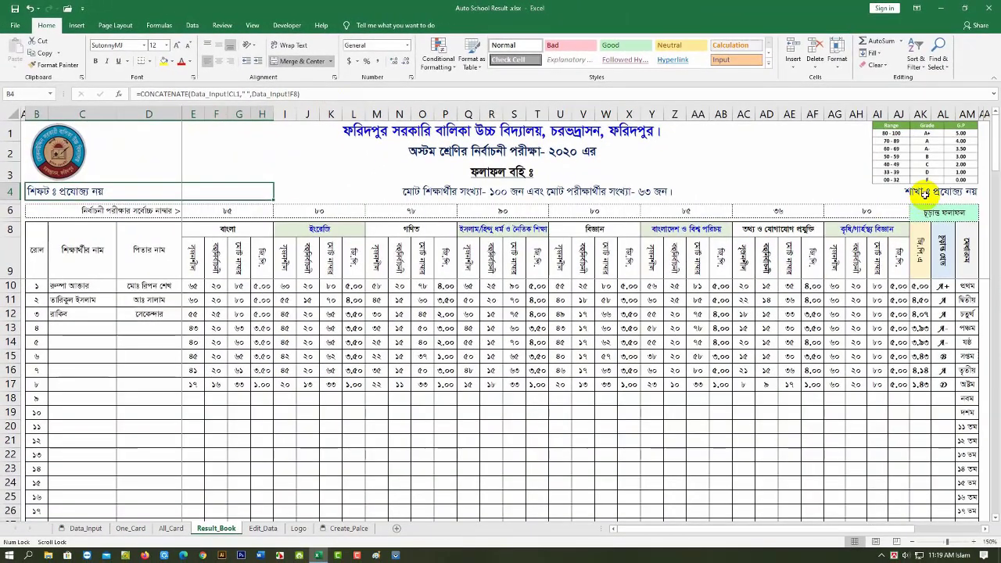
# Step: Check AF4, the grade-table and logo pictures and the Logo sheet, then select merged cell E6
pyautogui.click(925, 196)
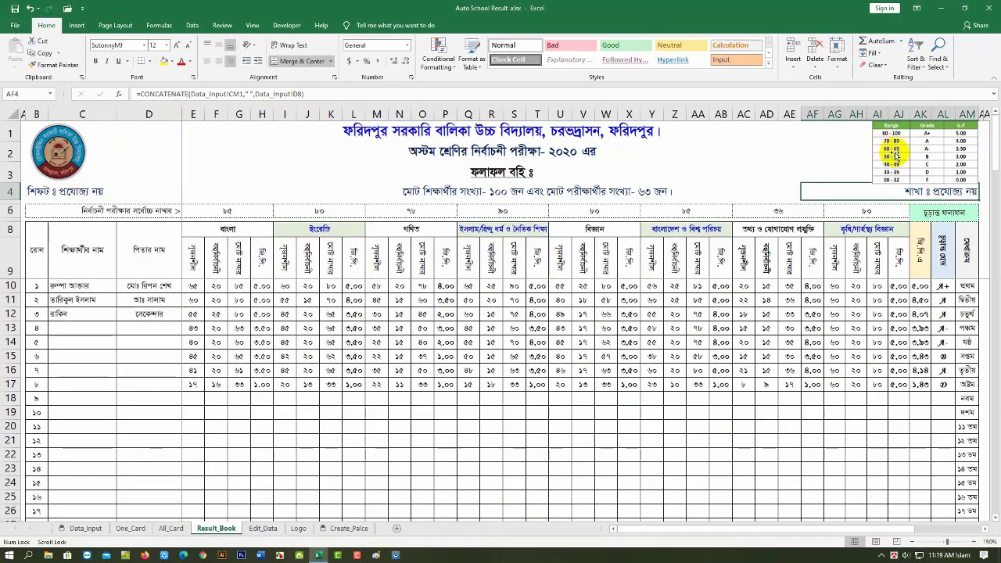
pyautogui.click(896, 155)
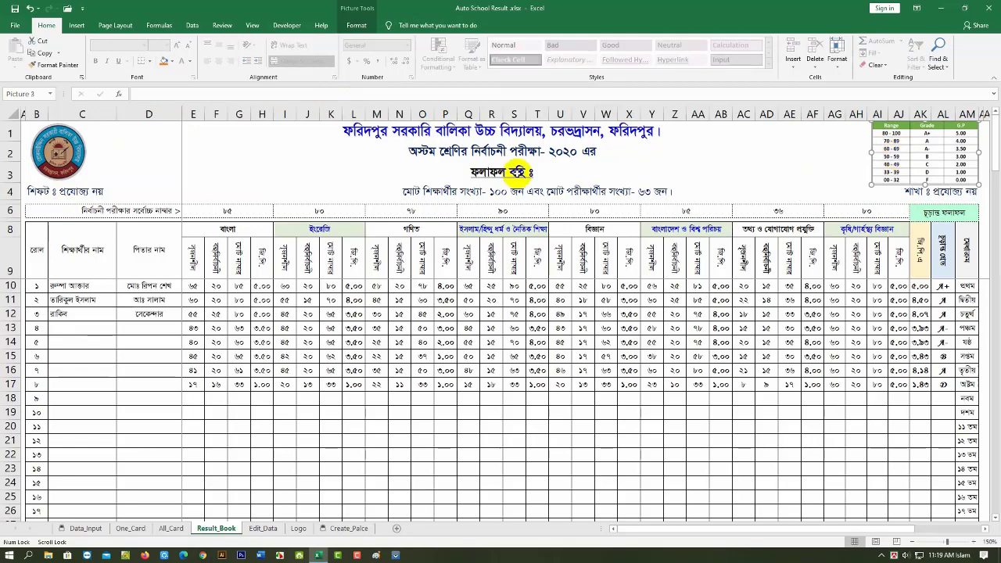
pyautogui.click(75, 156)
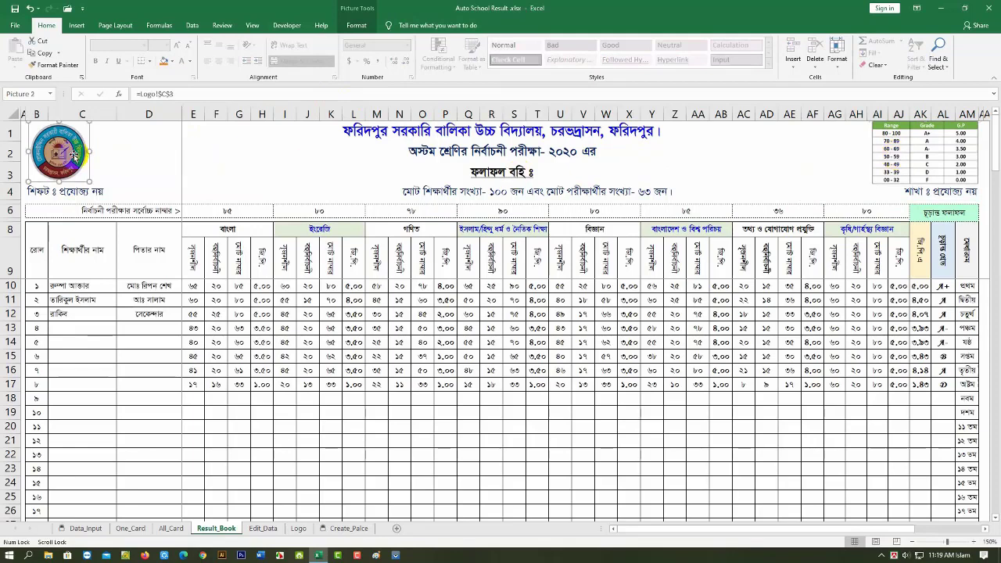
pyautogui.click(299, 529)
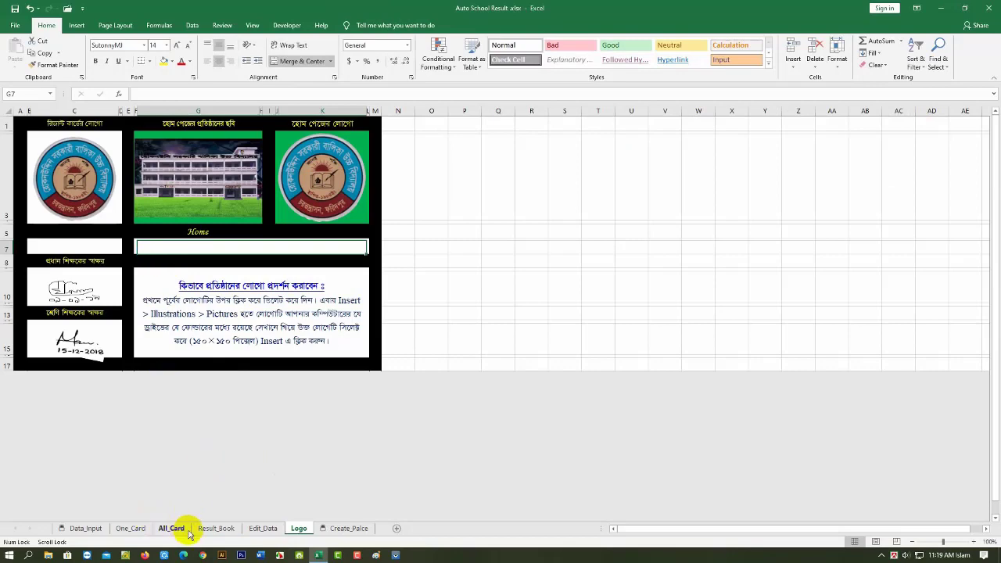
pyautogui.click(215, 529)
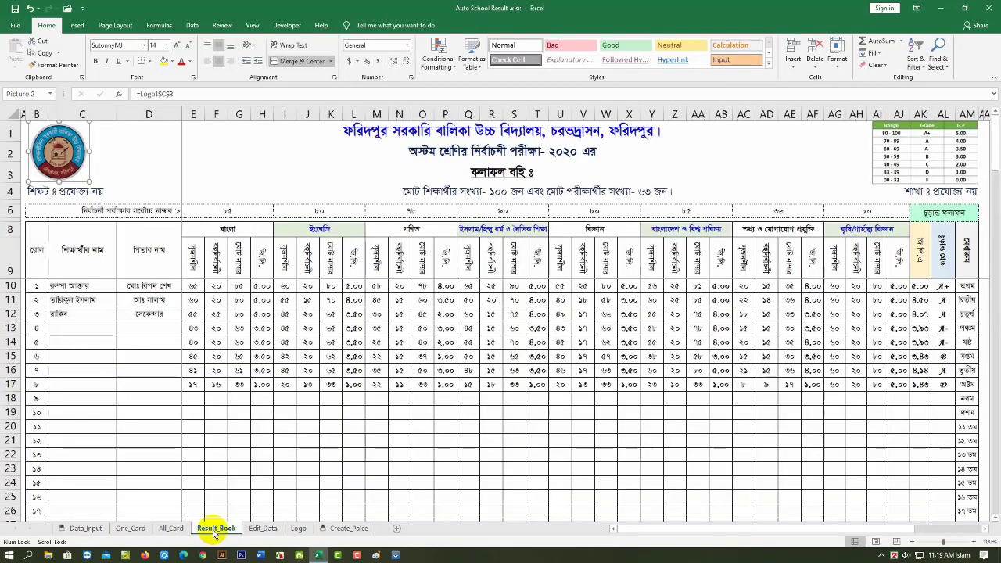
pyautogui.click(280, 415)
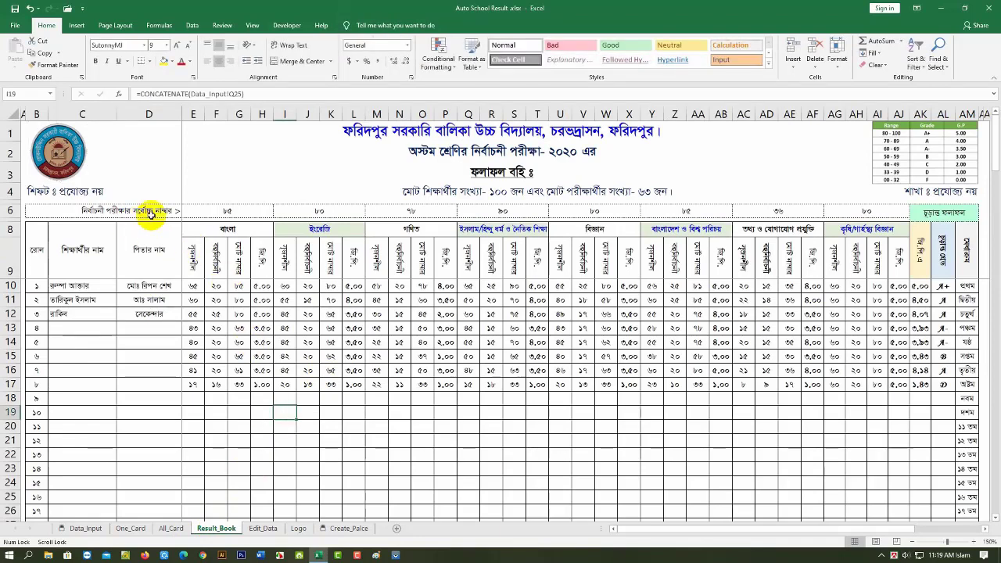
pyautogui.click(226, 212)
pyautogui.write('=')
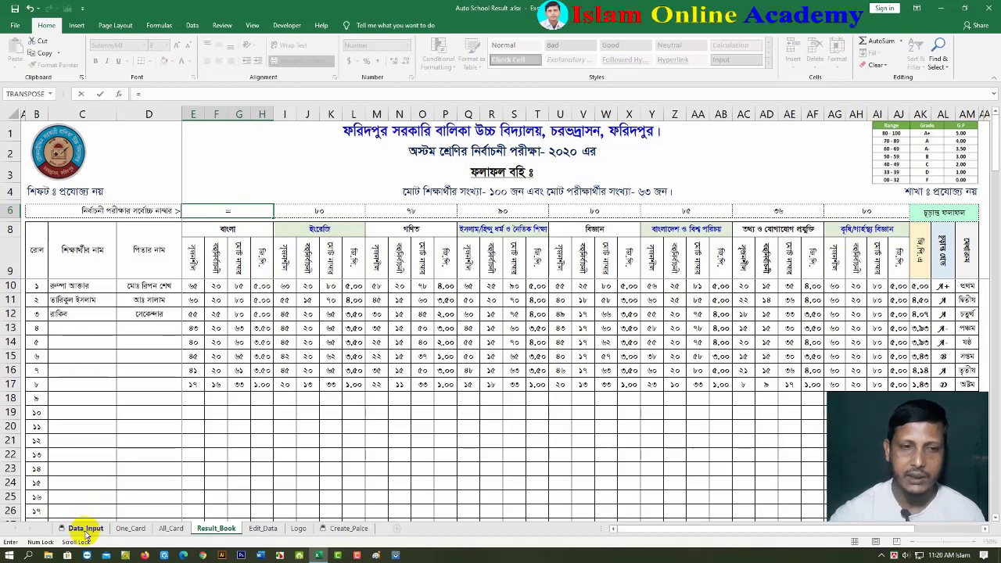
# Step: Link Result_Book cell E6 to the maximum marks in Data_Input cell N12
pyautogui.click(86, 529)
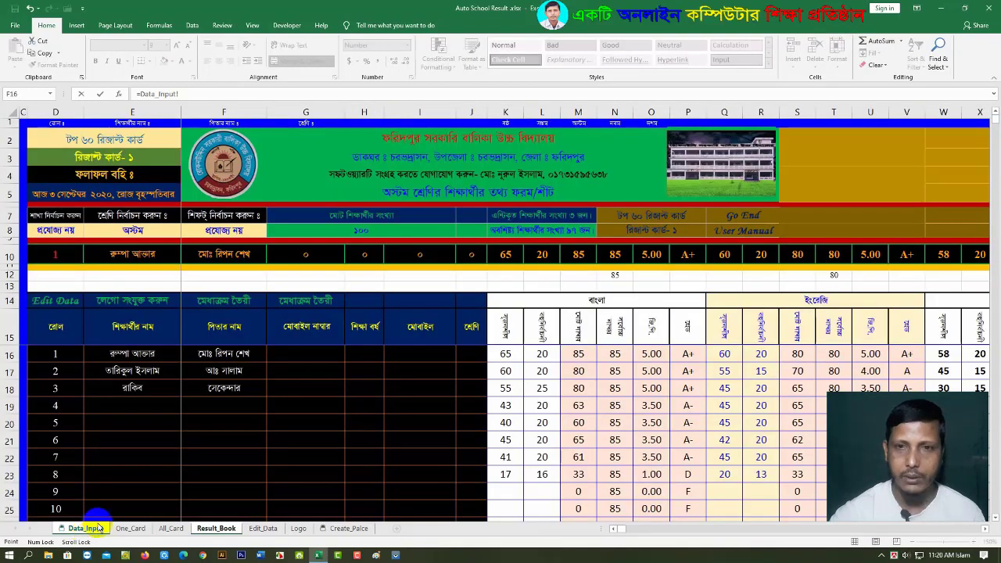
pyautogui.click(612, 275)
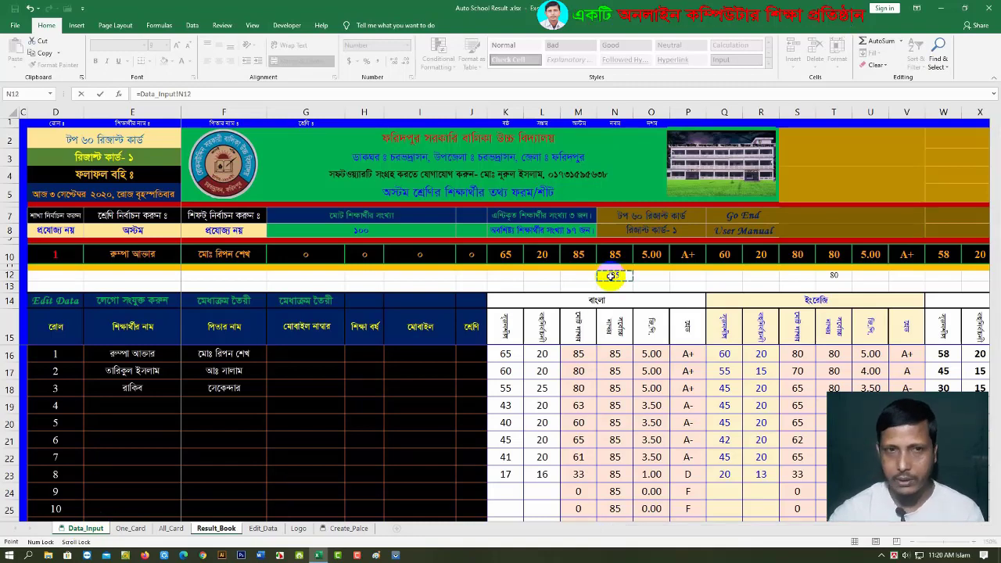
pyautogui.press('Return')
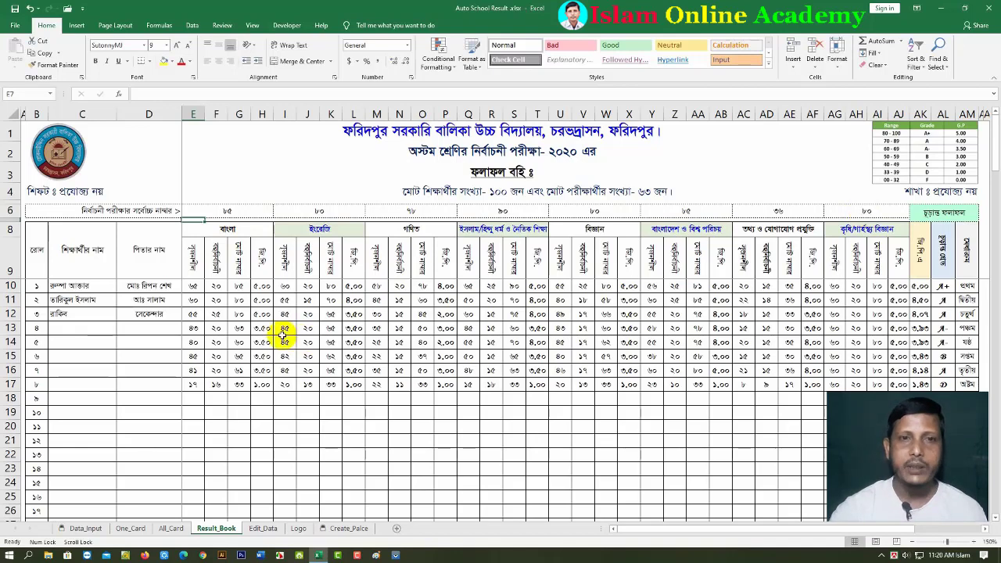
# Step: Inspect the English, Maths, religion and E9 header formulas, then cycle through the sheets back to Result_Book
pyautogui.click(292, 233)
pyautogui.click(394, 228)
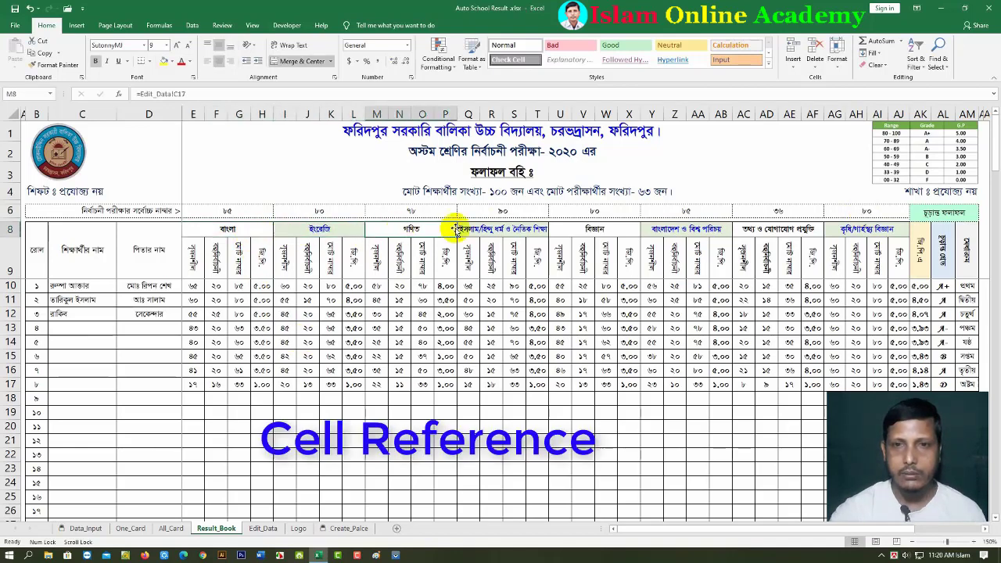
pyautogui.click(498, 230)
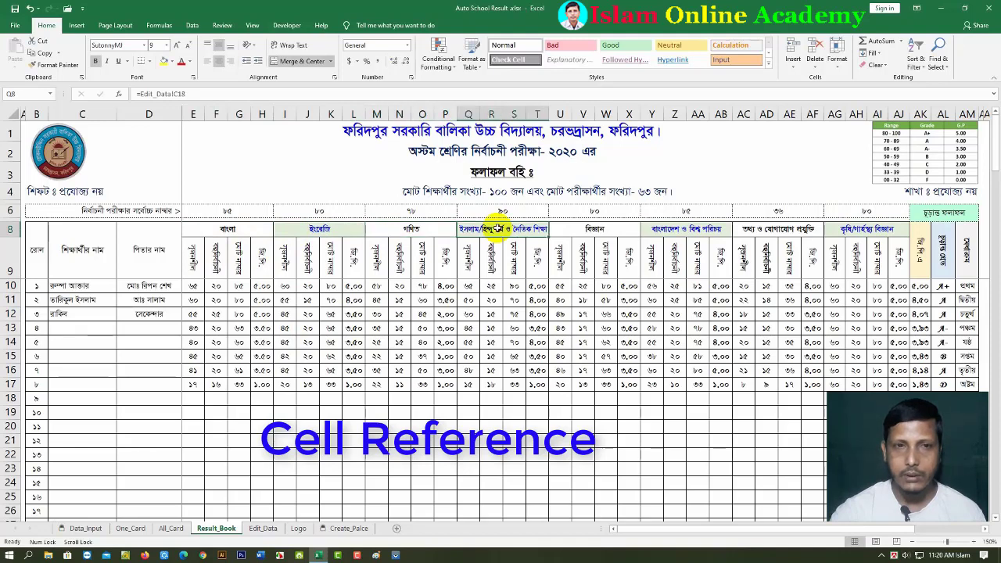
pyautogui.click(196, 262)
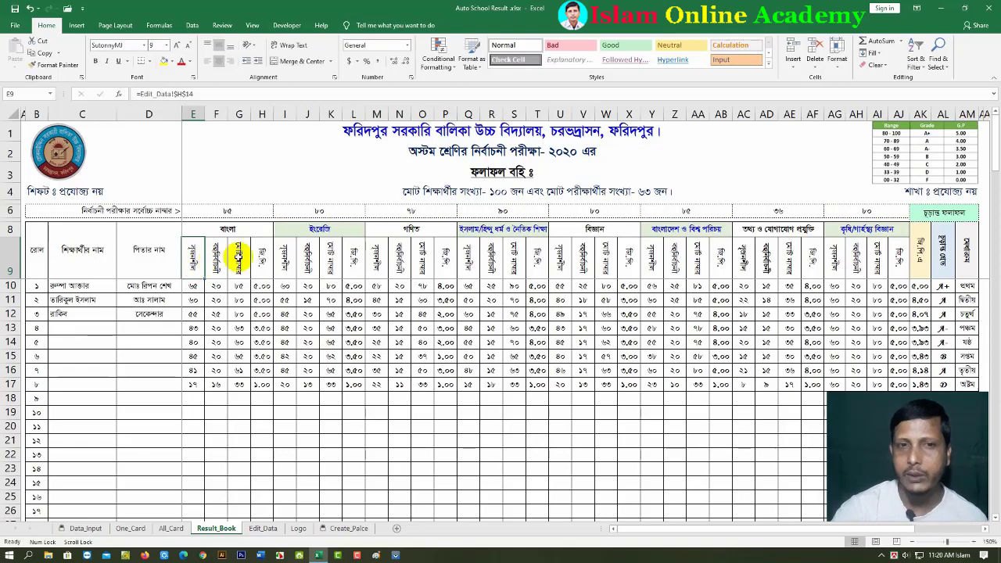
pyautogui.click(262, 529)
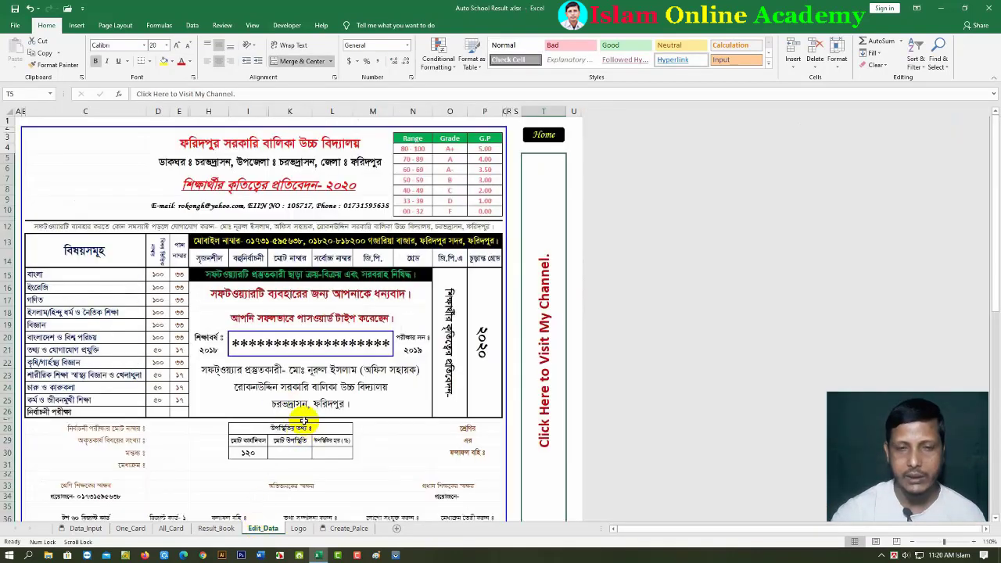
pyautogui.click(299, 529)
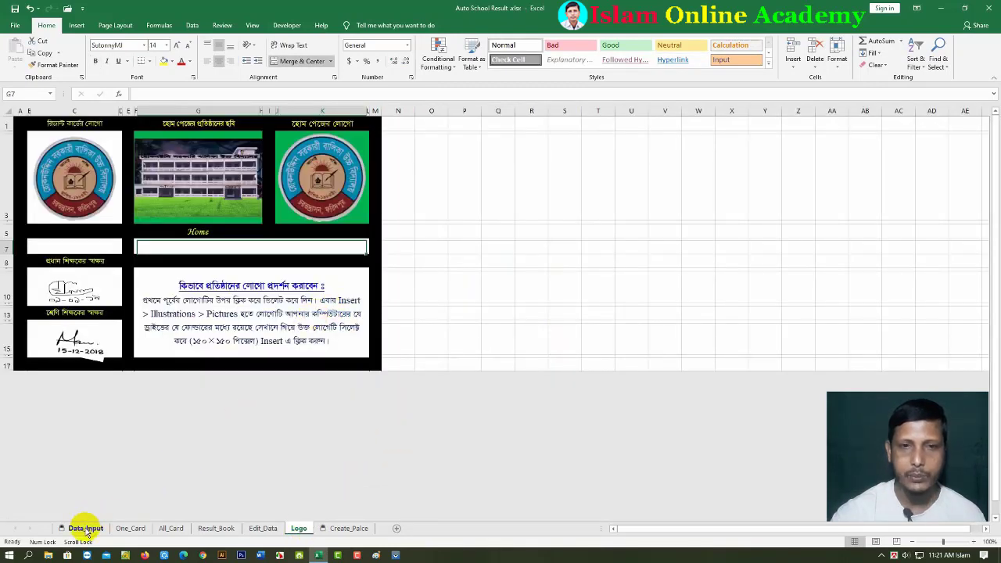
pyautogui.click(86, 529)
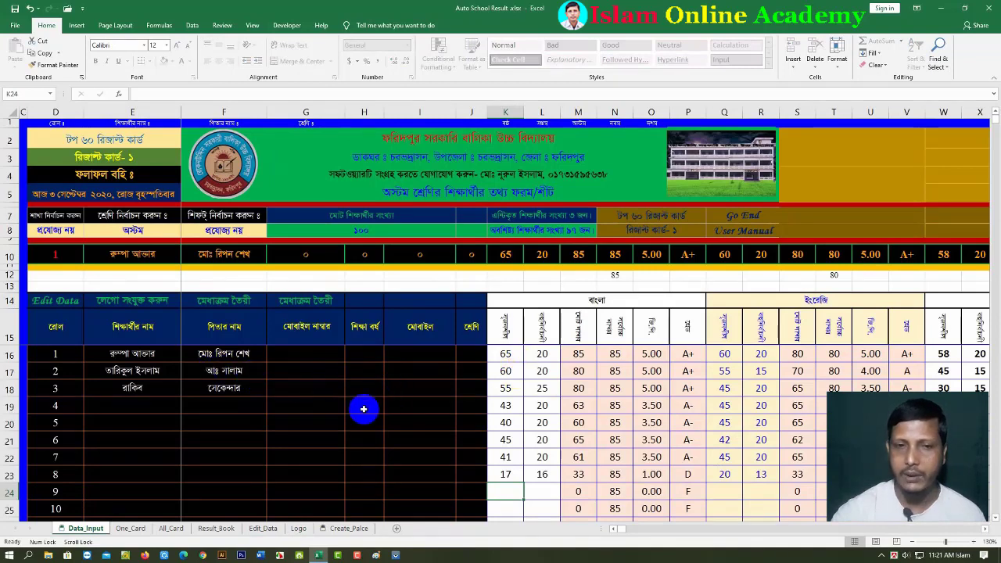
pyautogui.click(216, 529)
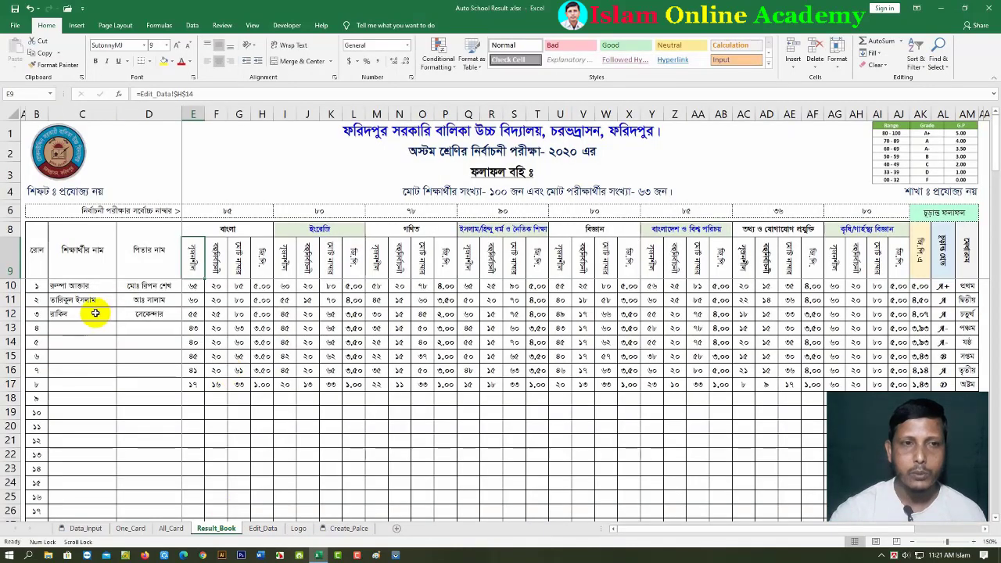
# Step: Clear the roll column and enter a CONCATENATE formula in B10 linking to Data_Input D16
pyautogui.click(39, 286)
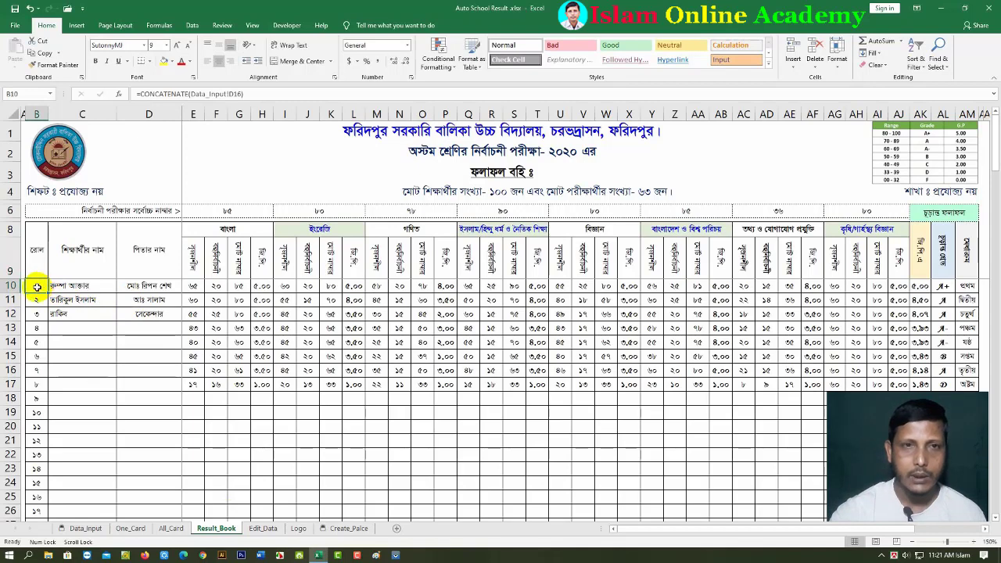
pyautogui.moveTo(36, 286); pyautogui.dragTo(39, 378)
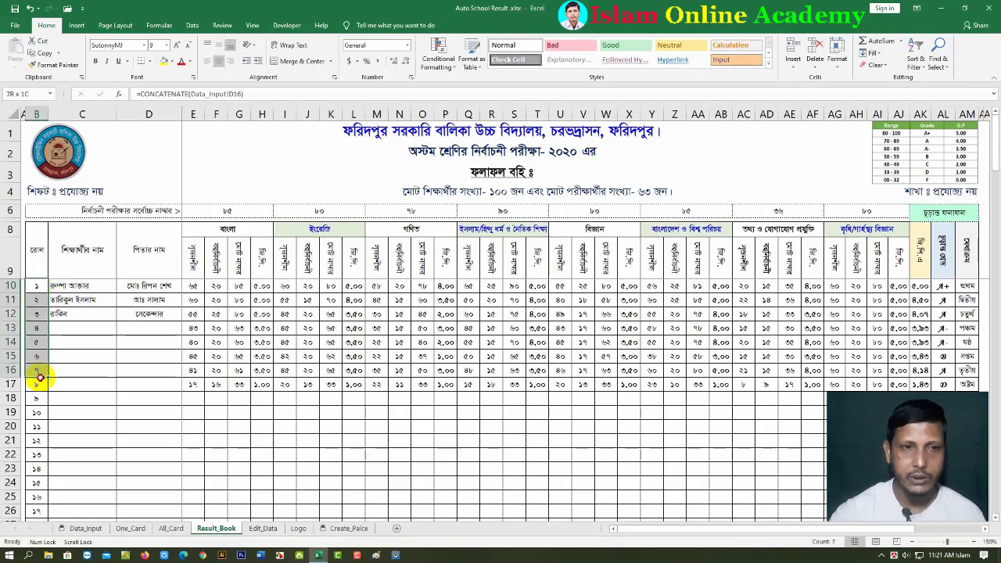
pyautogui.press('Delete')
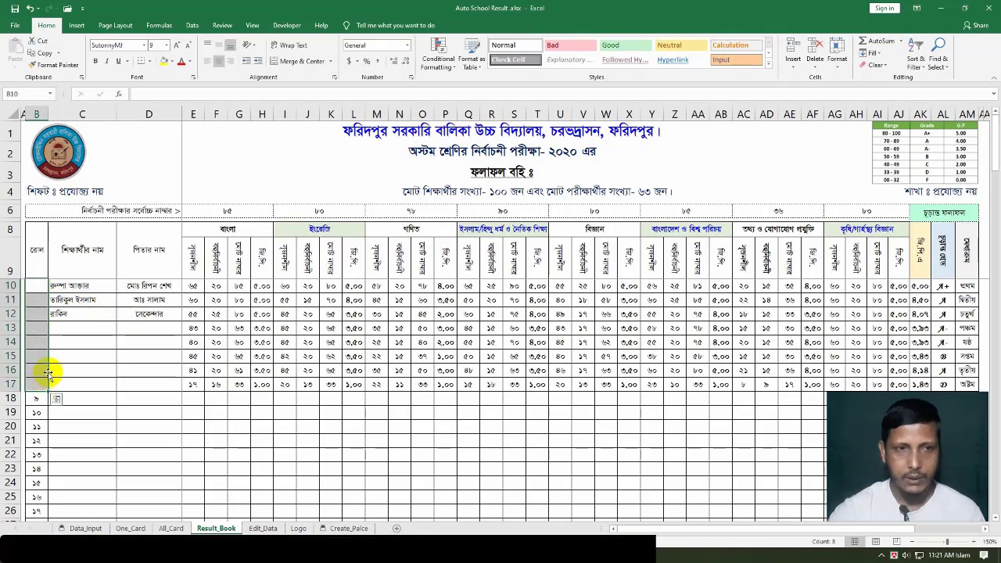
pyautogui.write('=co')
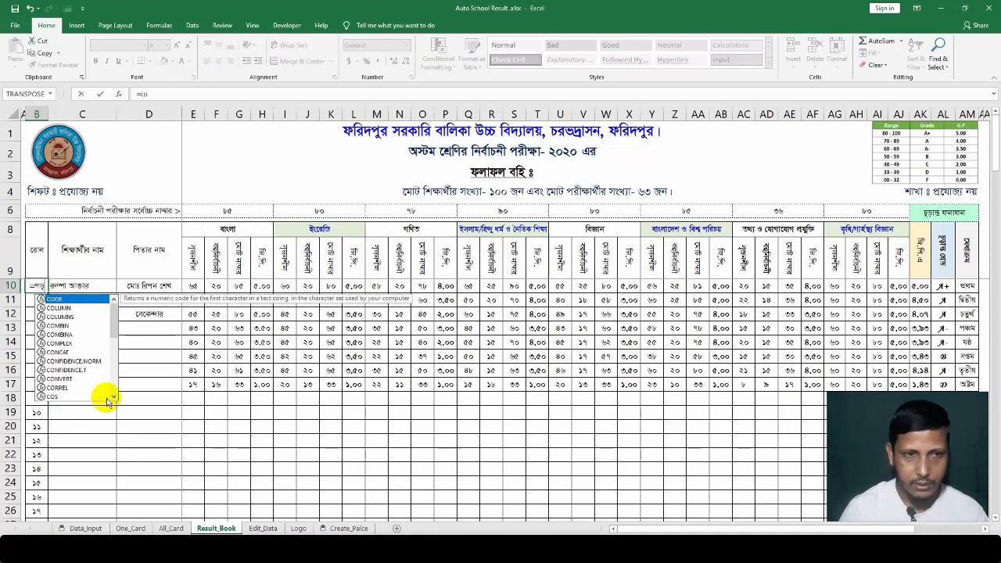
pyautogui.write('nc')
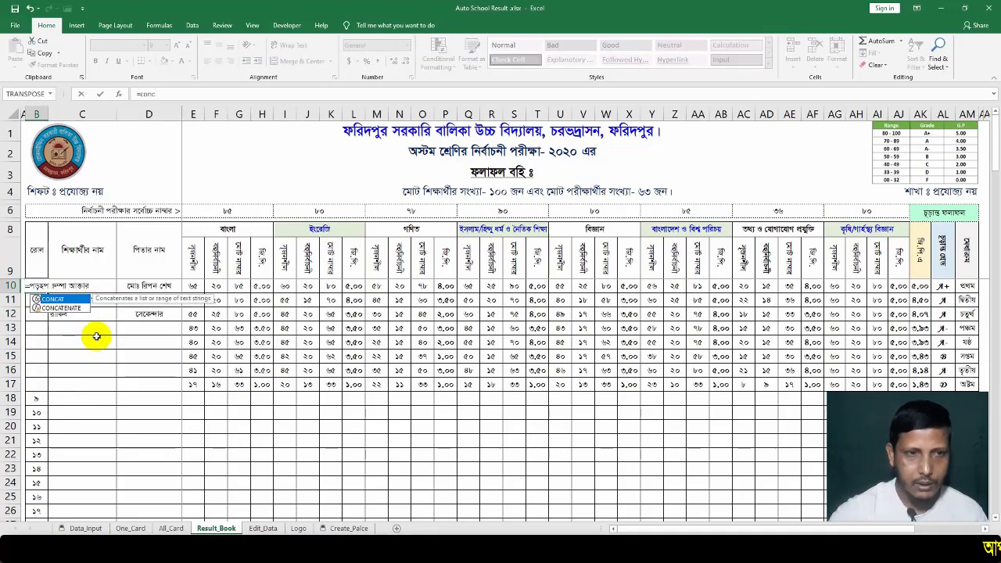
pyautogui.doubleClick(56, 309)
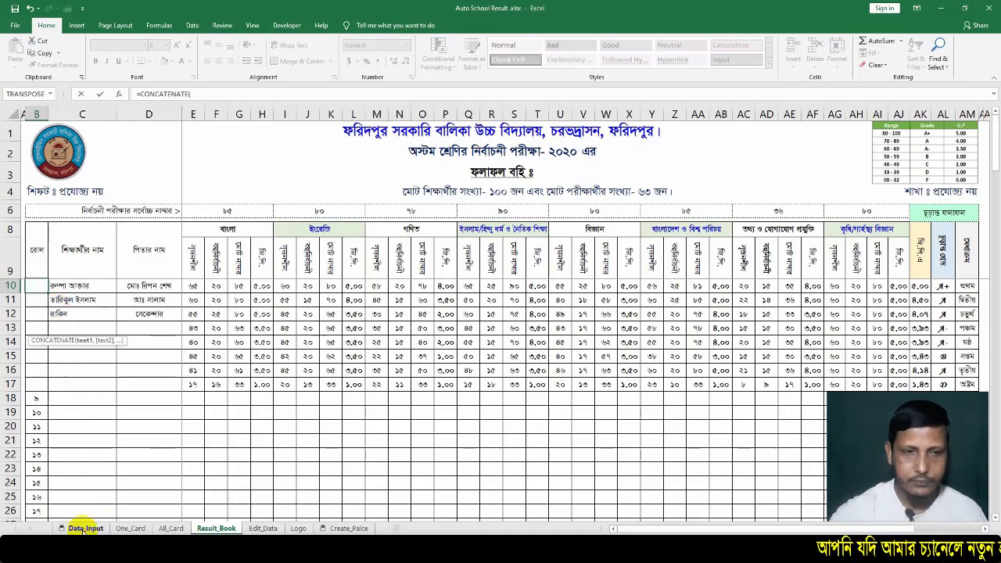
pyautogui.click(84, 529)
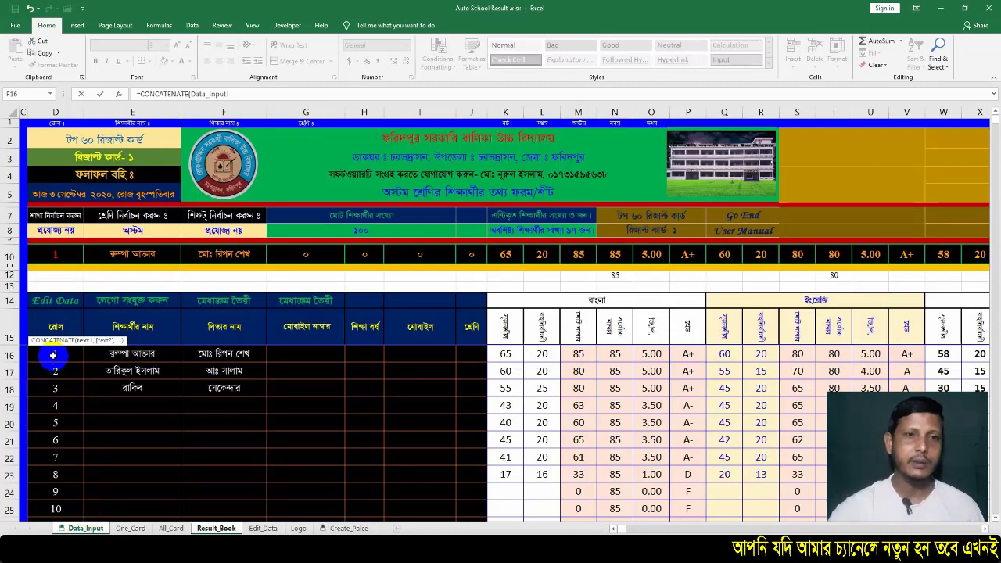
pyautogui.click(53, 354)
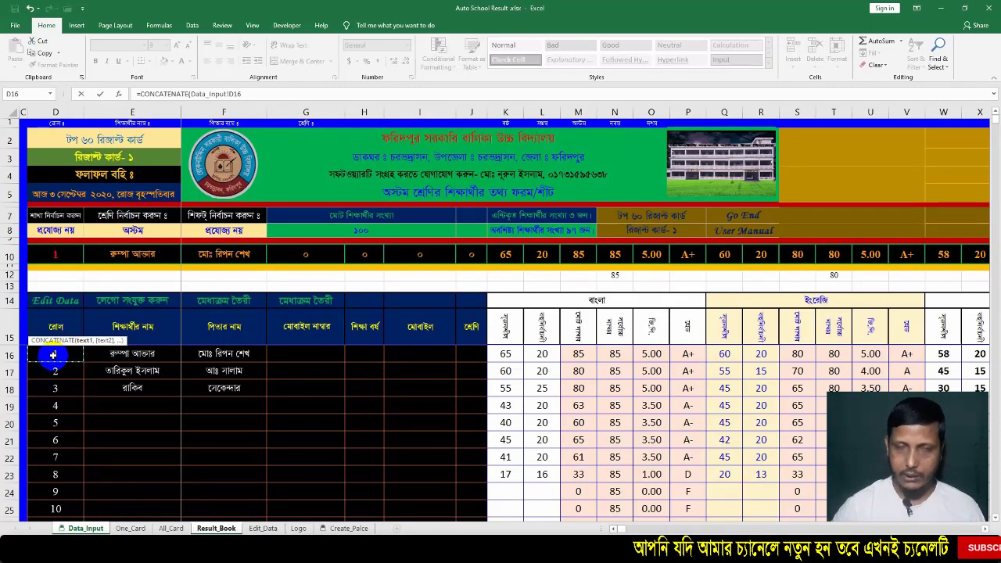
pyautogui.press('Return')
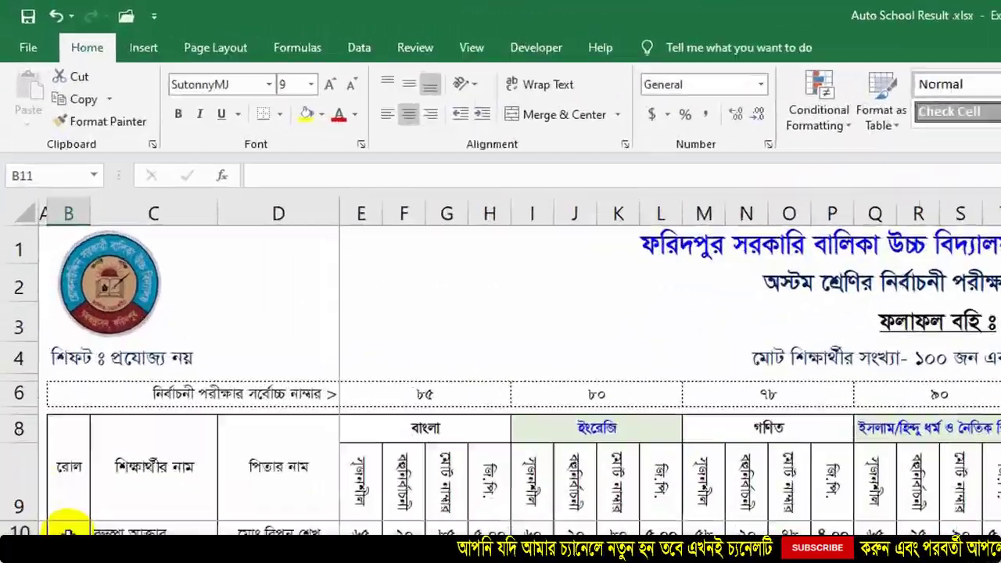
# Step: Copy the B10 roll formula down through B17
pyautogui.click(35, 285)
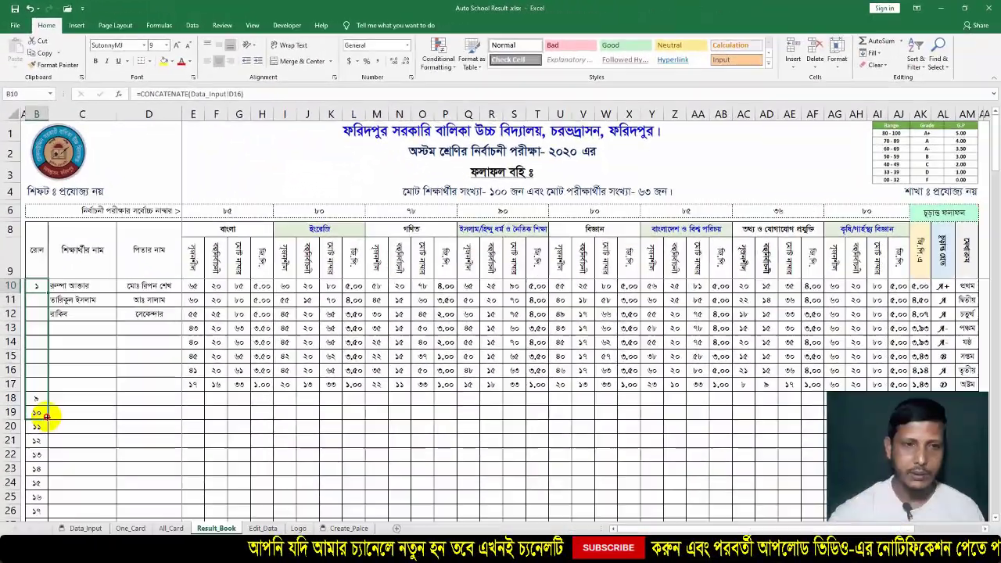
pyautogui.moveTo(47, 416); pyautogui.dragTo(48, 417)
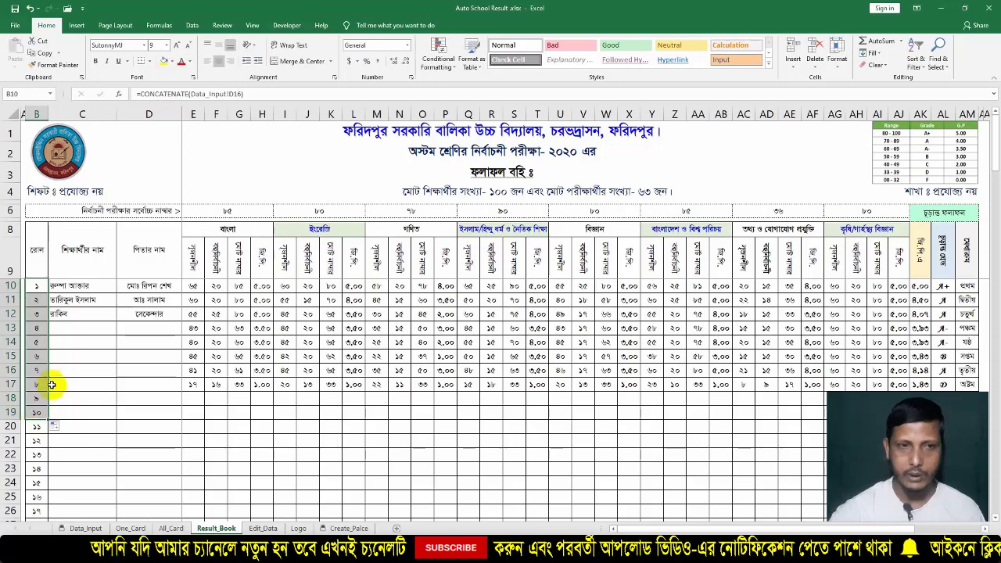
pyautogui.click(74, 285)
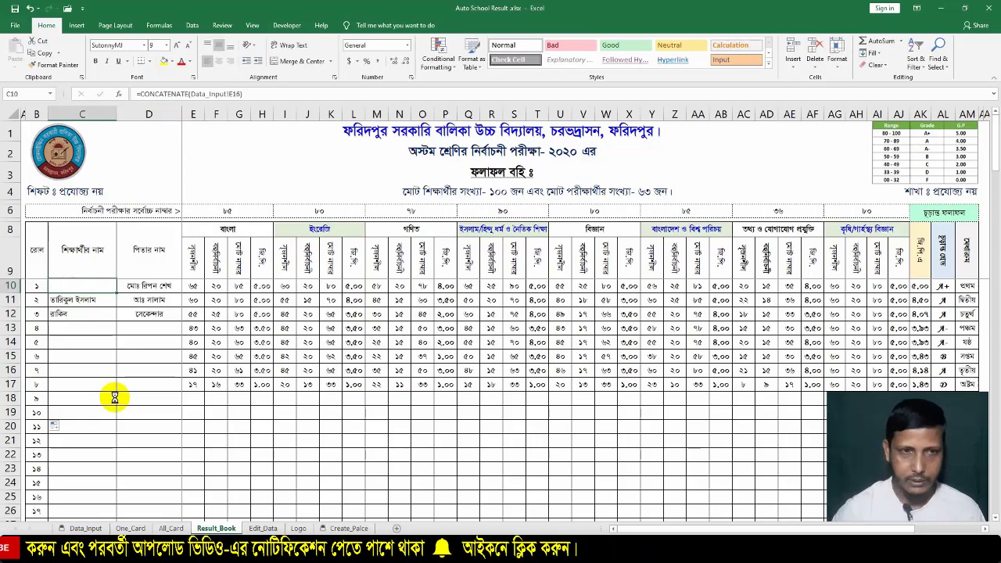
# Step: Enter a CONCATENATE formula in C10 pulling the first student's name from Data_Input E16
pyautogui.write('=')
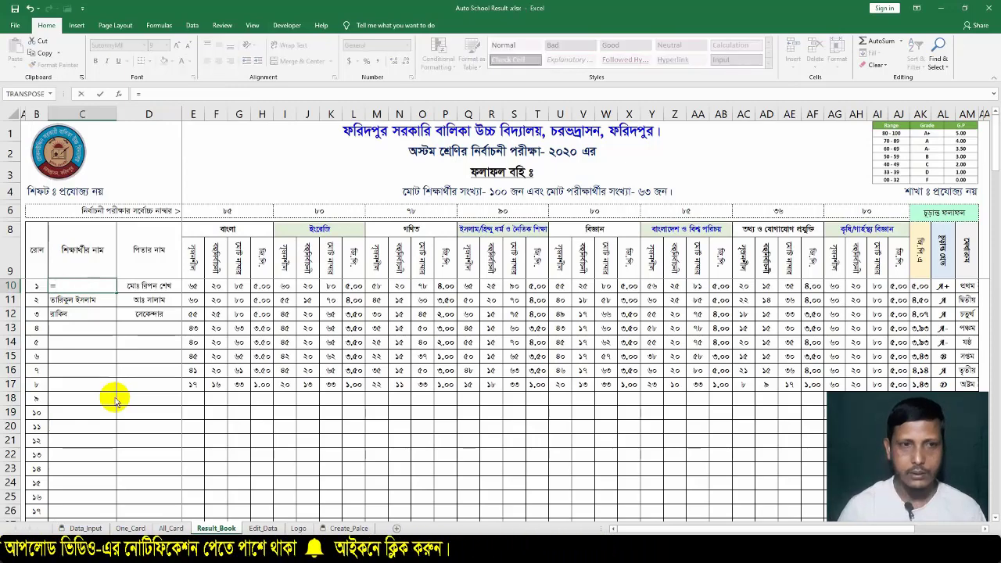
pyautogui.write('conca')
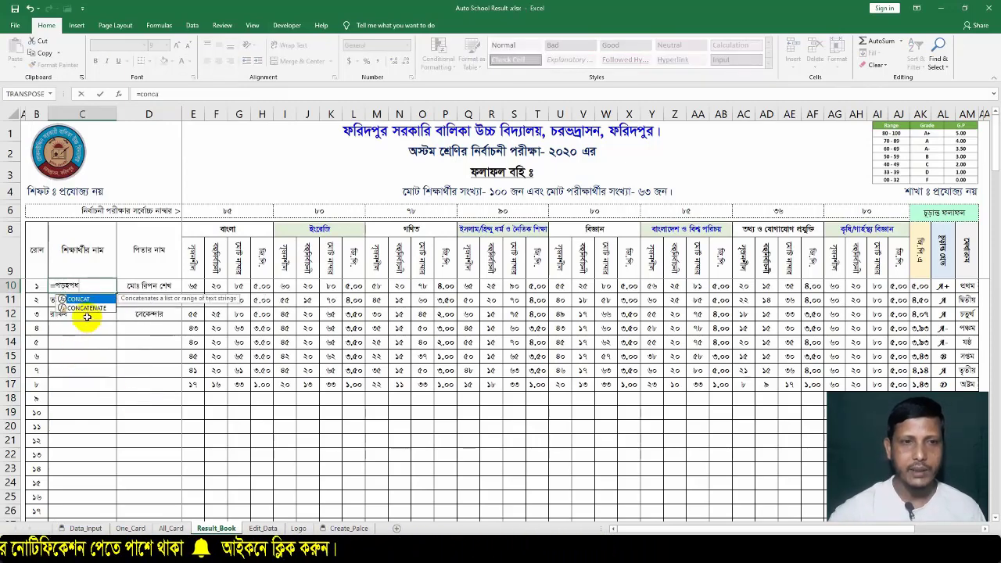
pyautogui.doubleClick(79, 309)
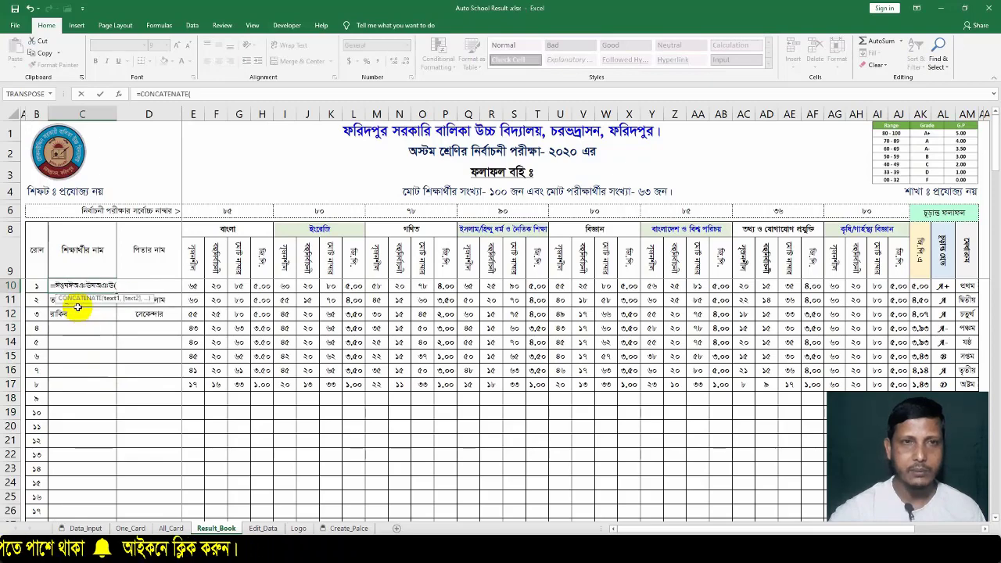
pyautogui.click(83, 529)
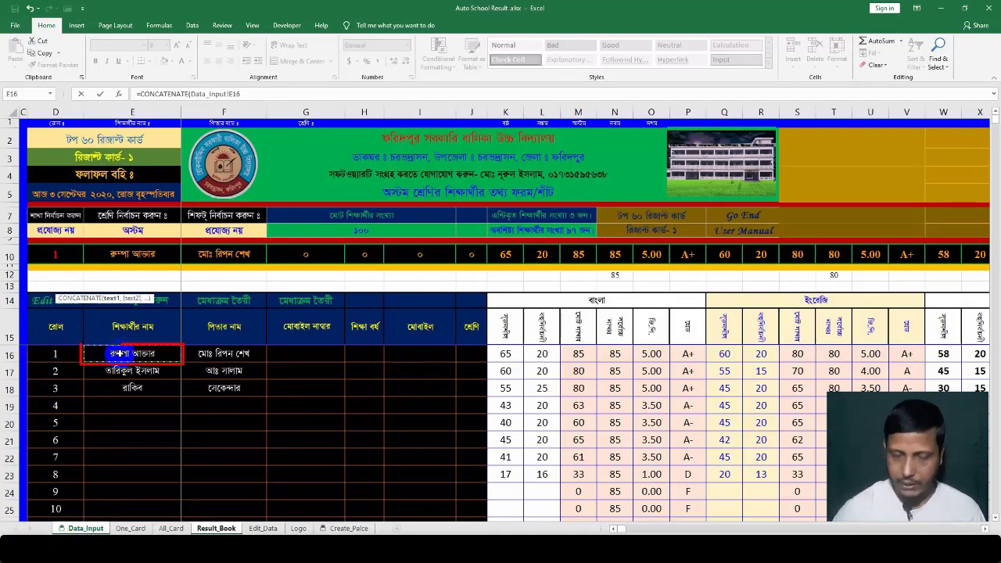
pyautogui.press('Return')
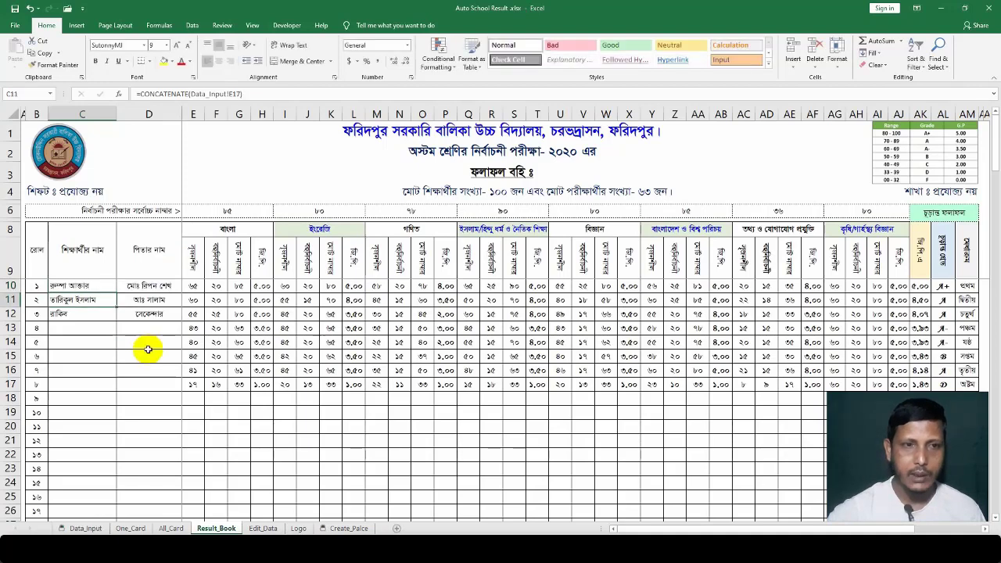
pyautogui.click(99, 287)
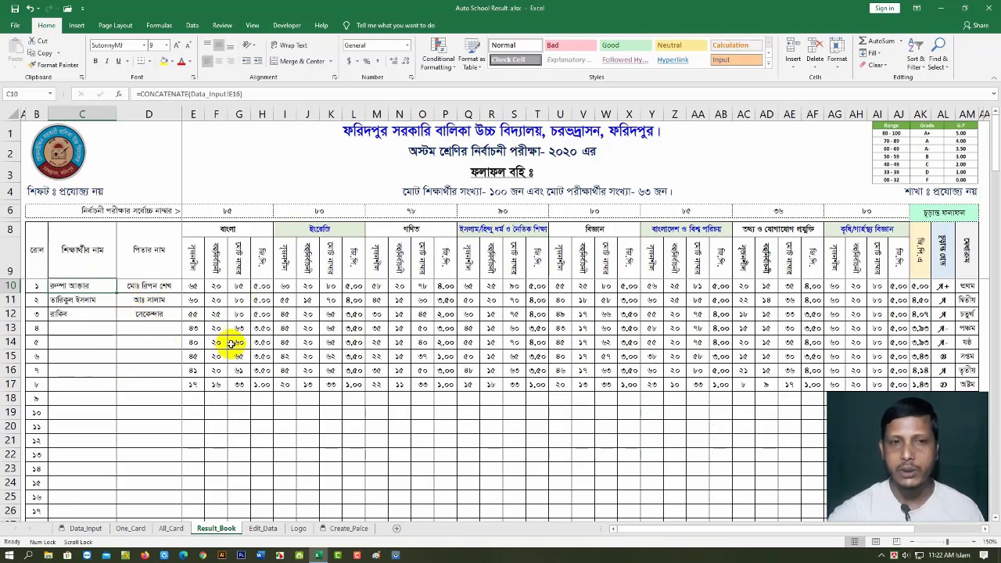
pyautogui.click(195, 285)
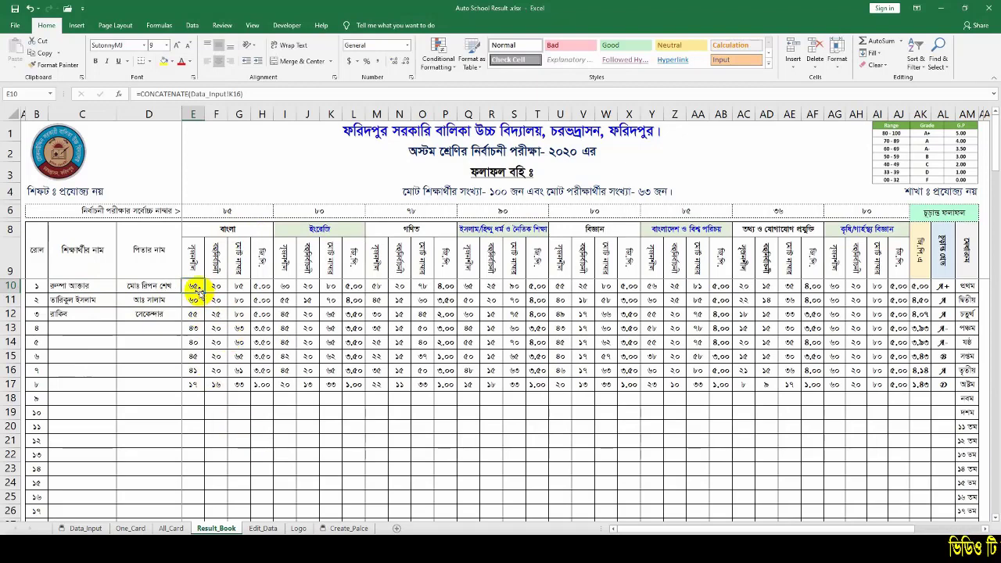
# Step: Clear the old marks in E10:F12, link E10 to Data_Input K16, and fill it down to E14
pyautogui.moveTo(193, 285); pyautogui.dragTo(213, 313)
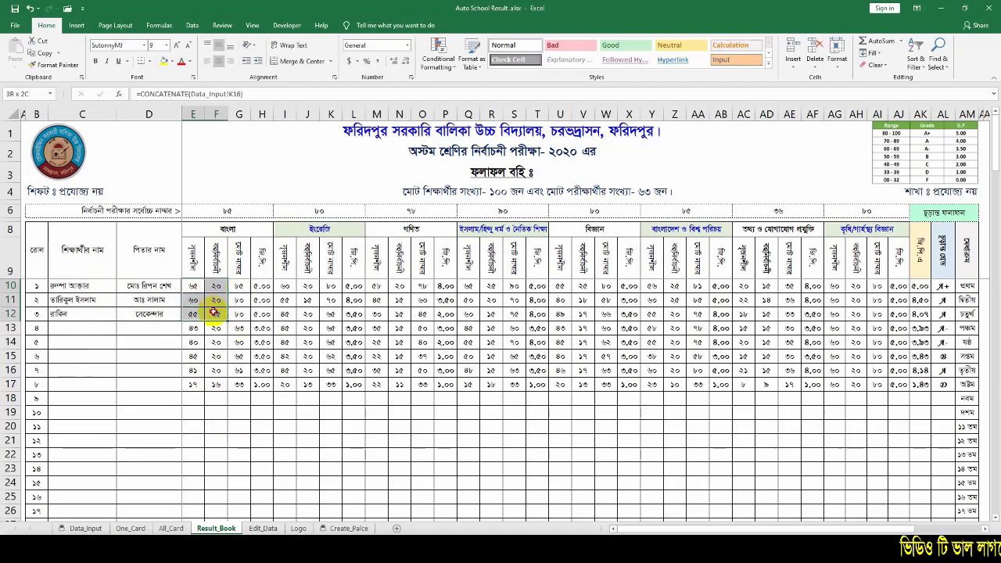
pyautogui.press('Delete')
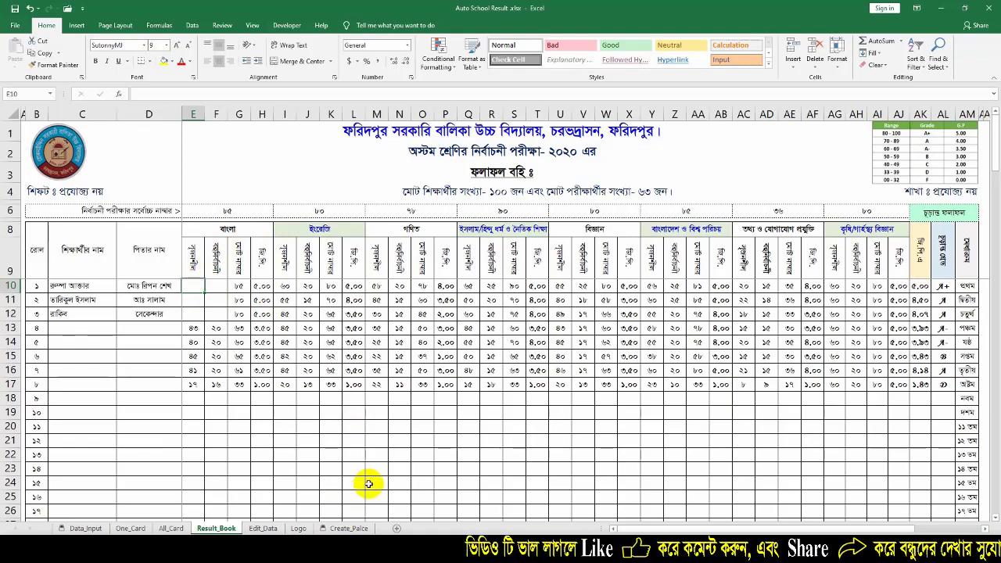
pyautogui.write('=')
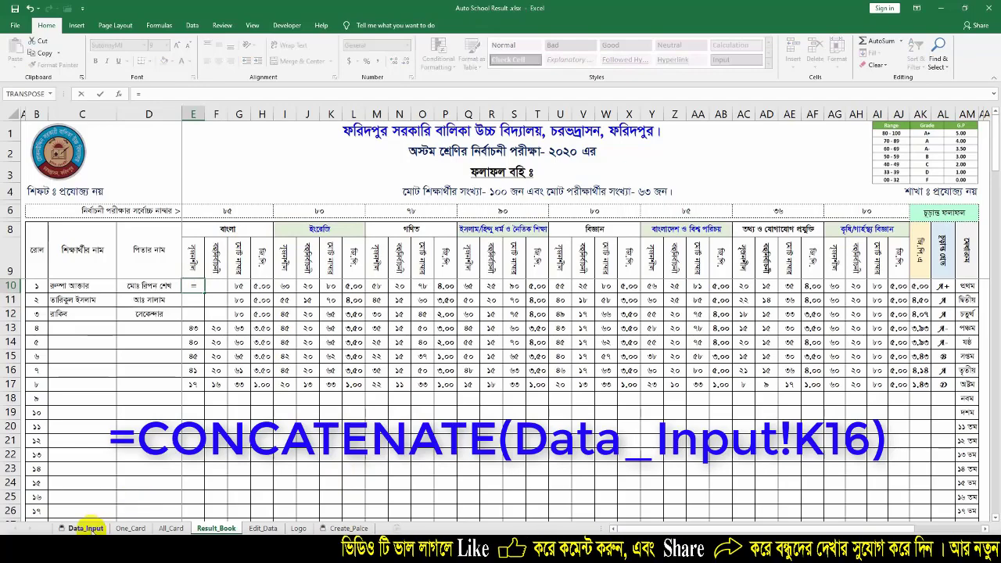
pyautogui.click(86, 528)
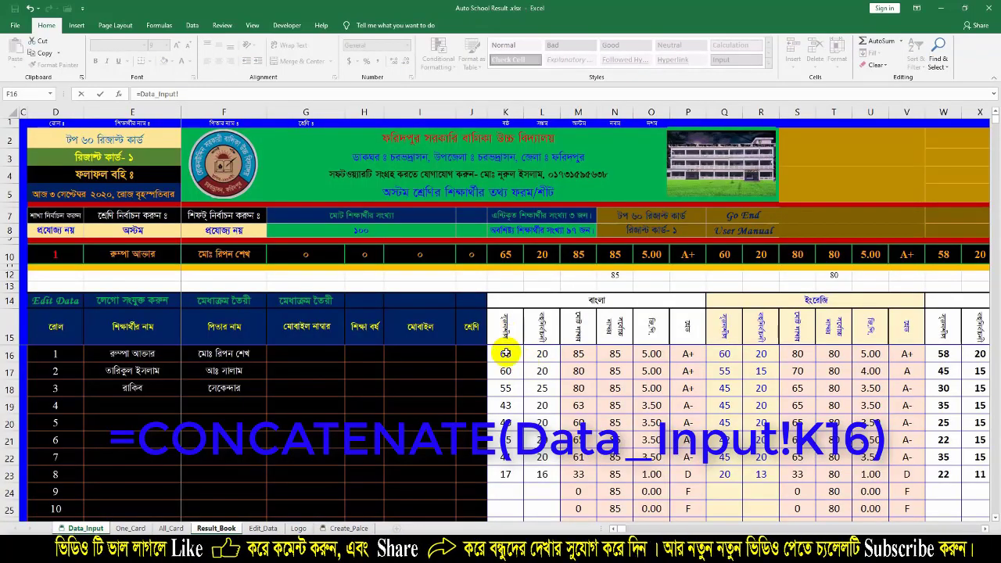
pyautogui.click(505, 354)
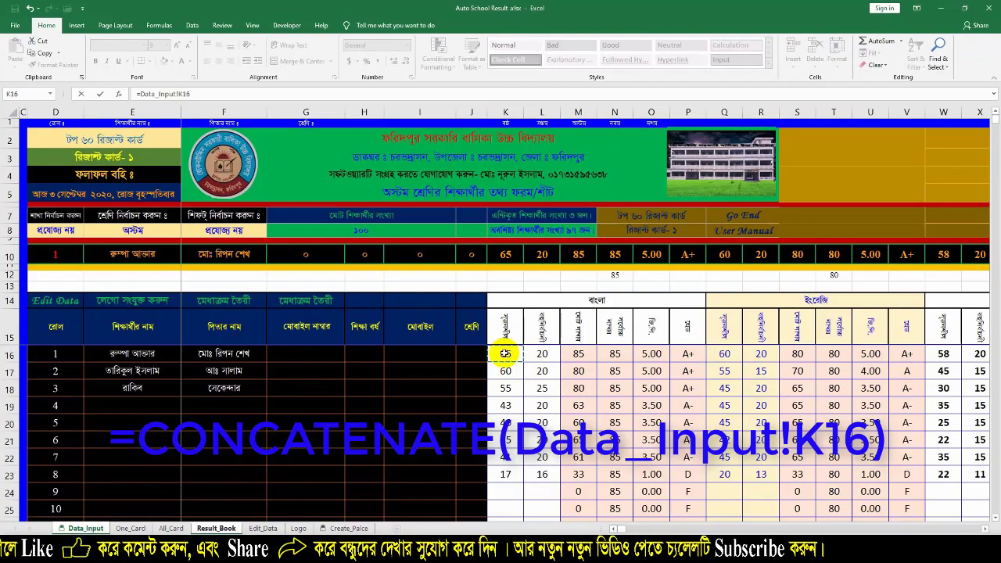
pyautogui.press('Return')
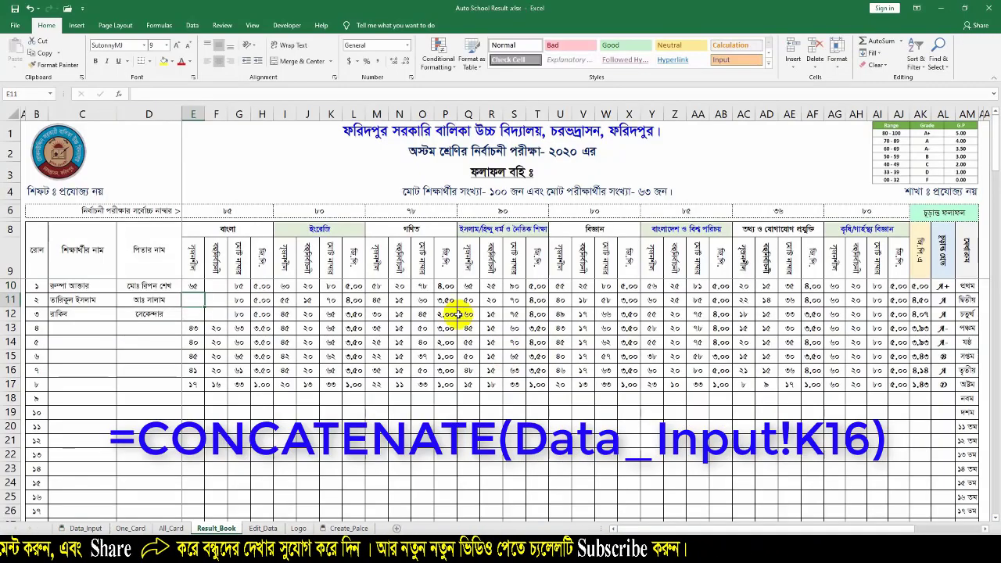
pyautogui.click(195, 285)
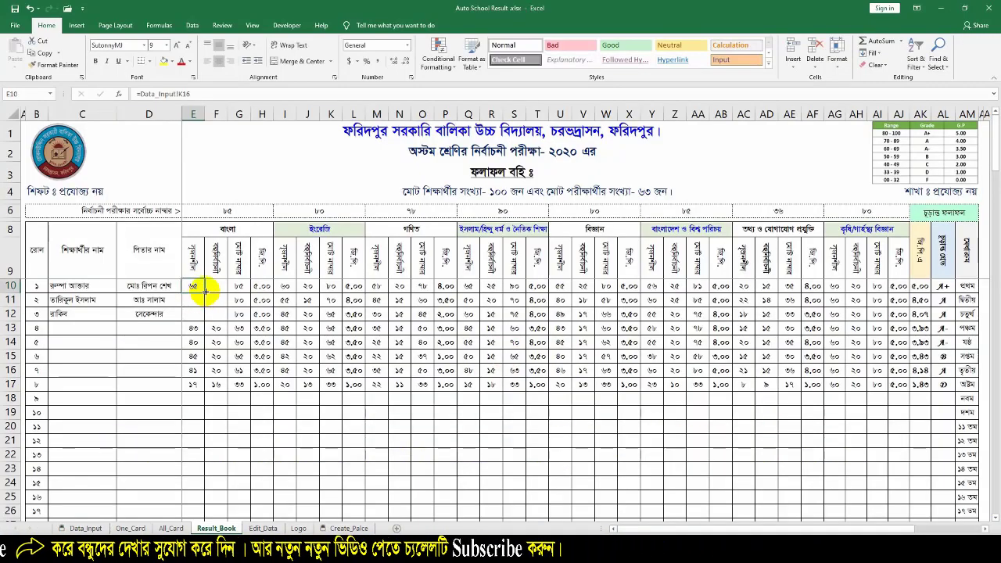
pyautogui.moveTo(205, 292); pyautogui.dragTo(199, 346)
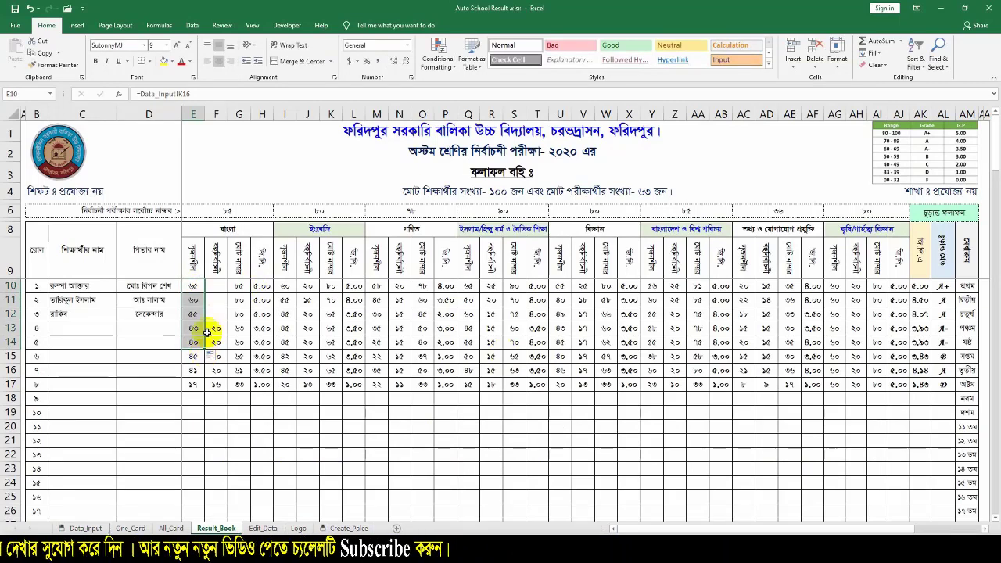
pyautogui.click(216, 286)
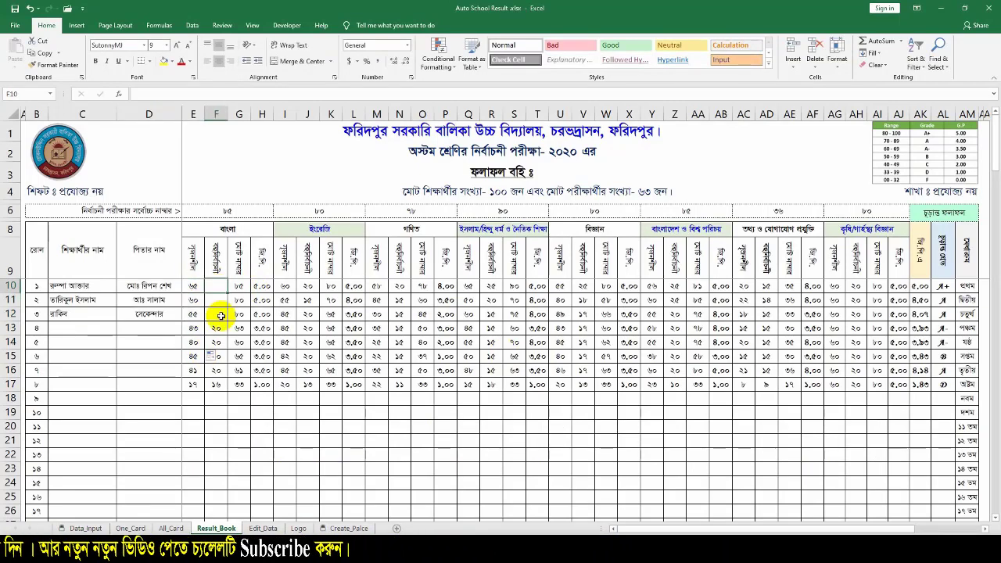
# Step: Enter a CONCATENATE formula in F10 referencing Data_Input L16 and copy it down to F13
pyautogui.write('=con')
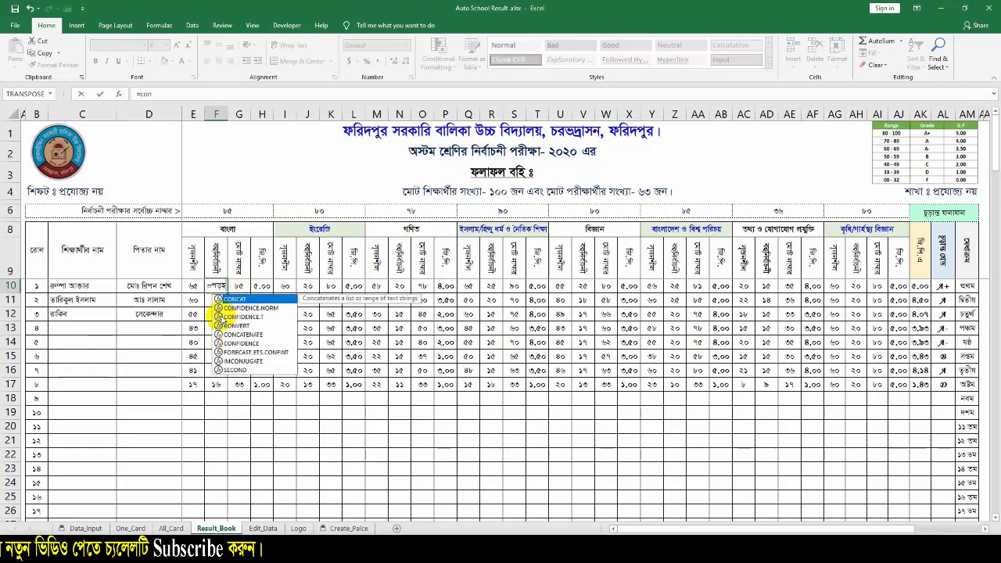
pyautogui.write('ca')
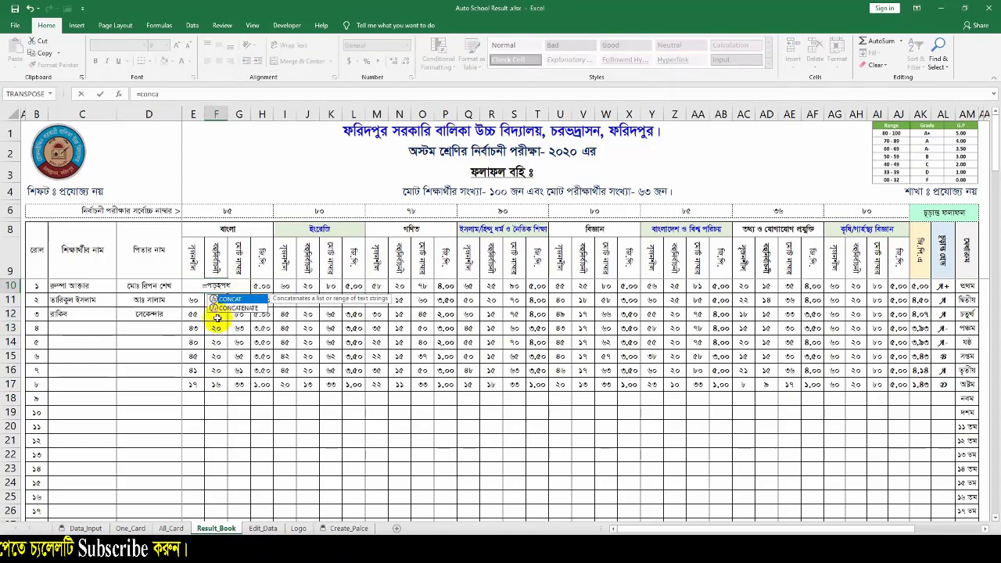
pyautogui.doubleClick(227, 309)
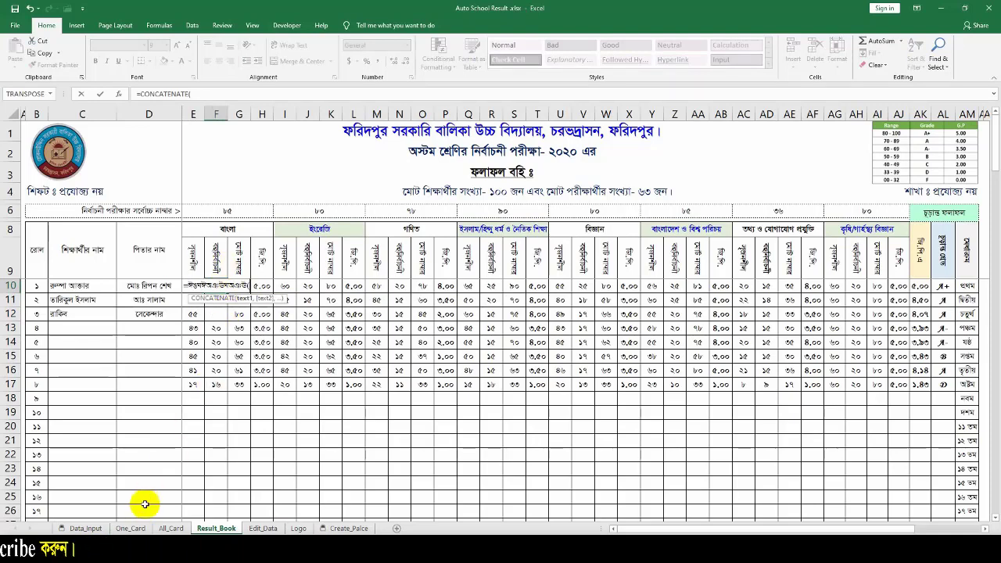
pyautogui.click(86, 528)
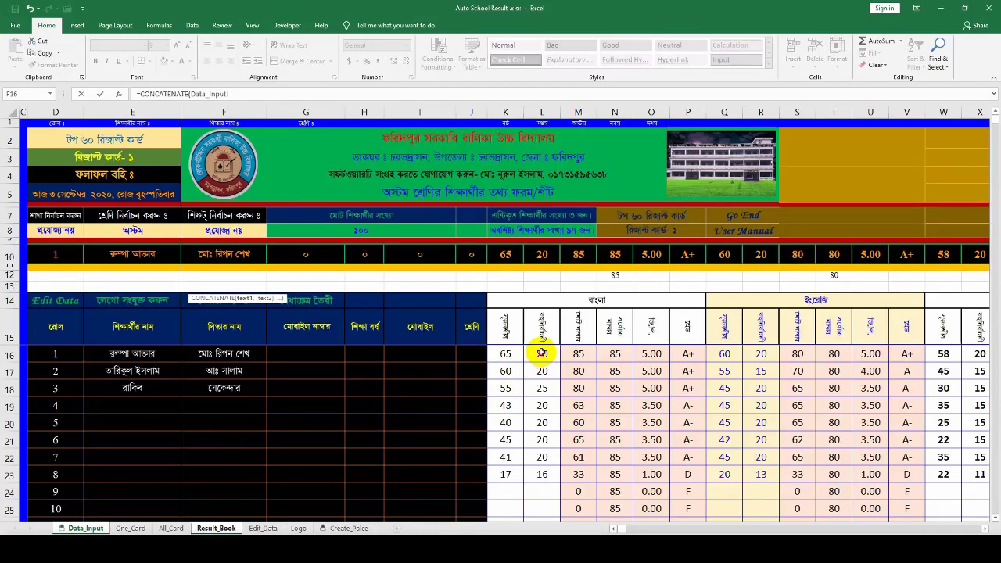
pyautogui.click(542, 353)
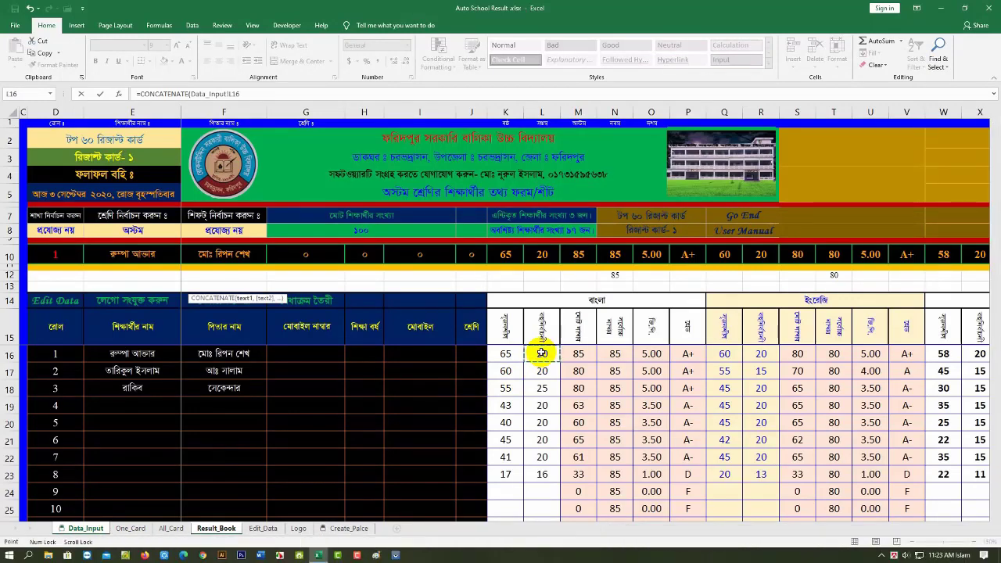
pyautogui.press('Escape')
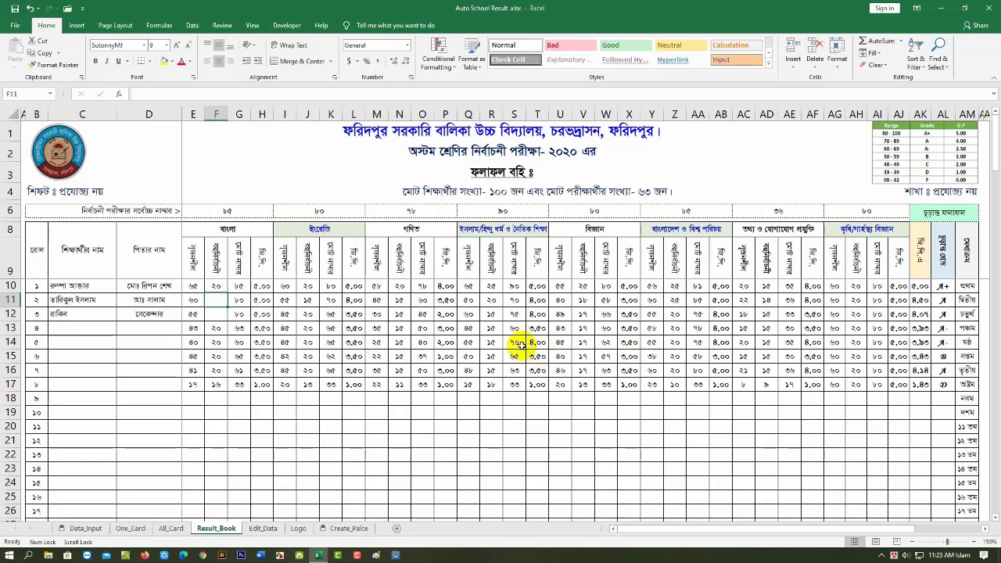
pyautogui.click(220, 286)
pyautogui.moveTo(227, 292); pyautogui.dragTo(228, 344)
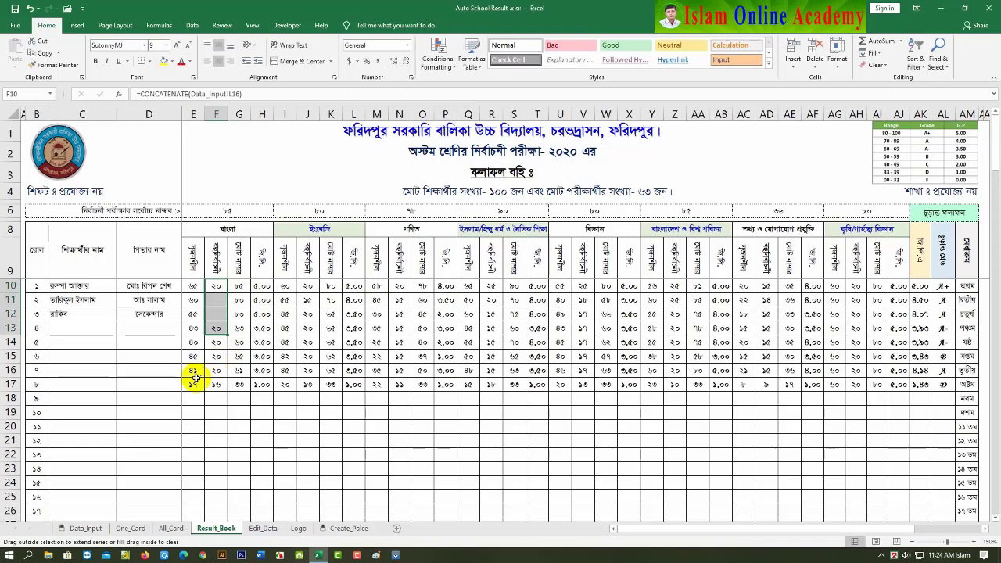
pyautogui.click(232, 440)
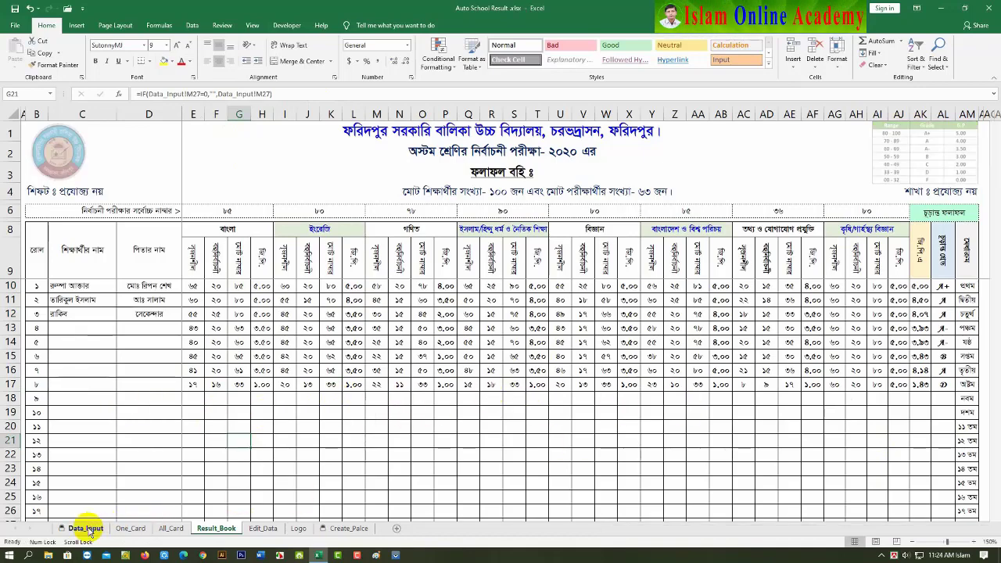
# Step: Enter a Bangla score of 1 for student 9 on Data_Input, then check G10's IF formula
pyautogui.click(86, 529)
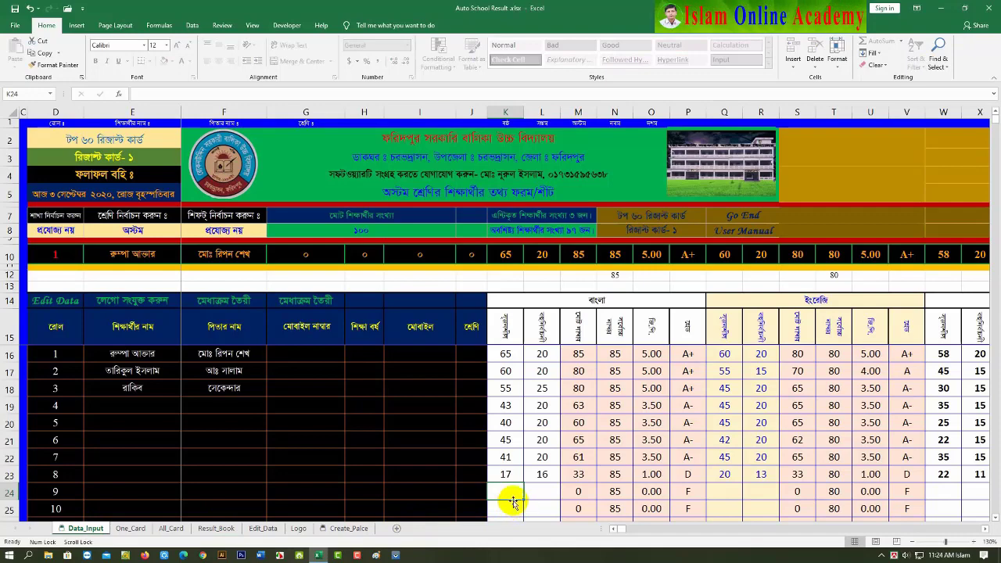
pyautogui.write('1')
pyautogui.press('Return')
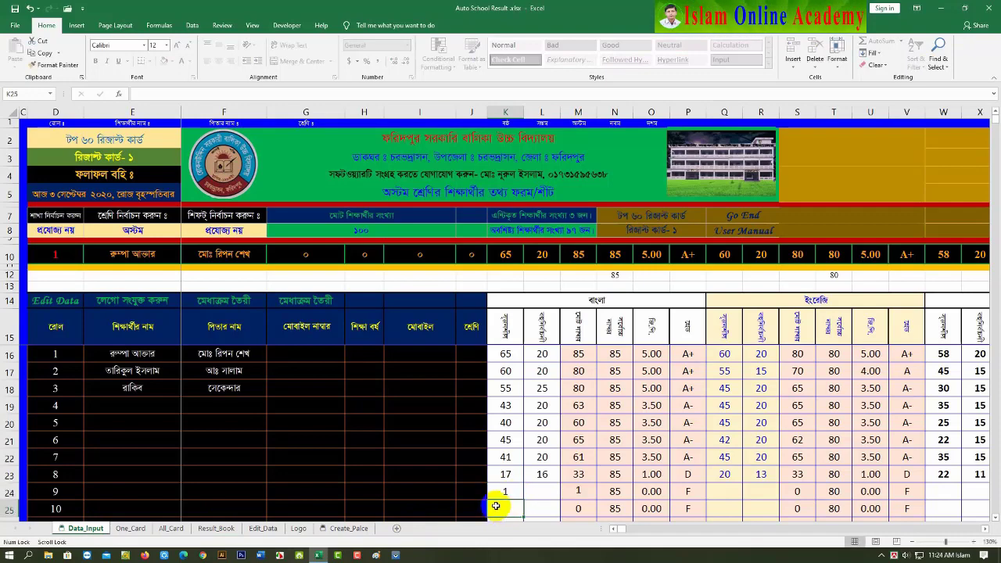
pyautogui.click(226, 531)
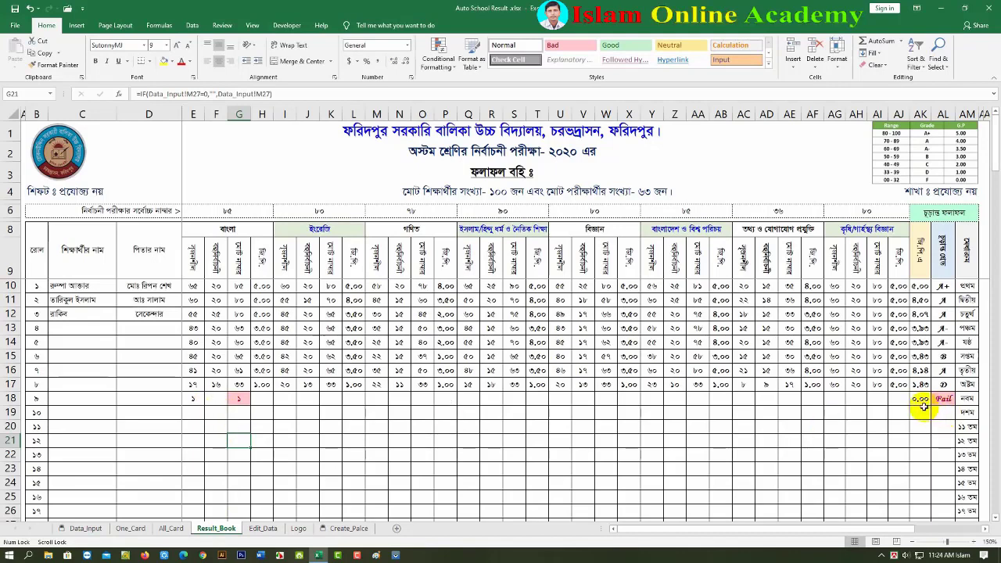
pyautogui.click(241, 286)
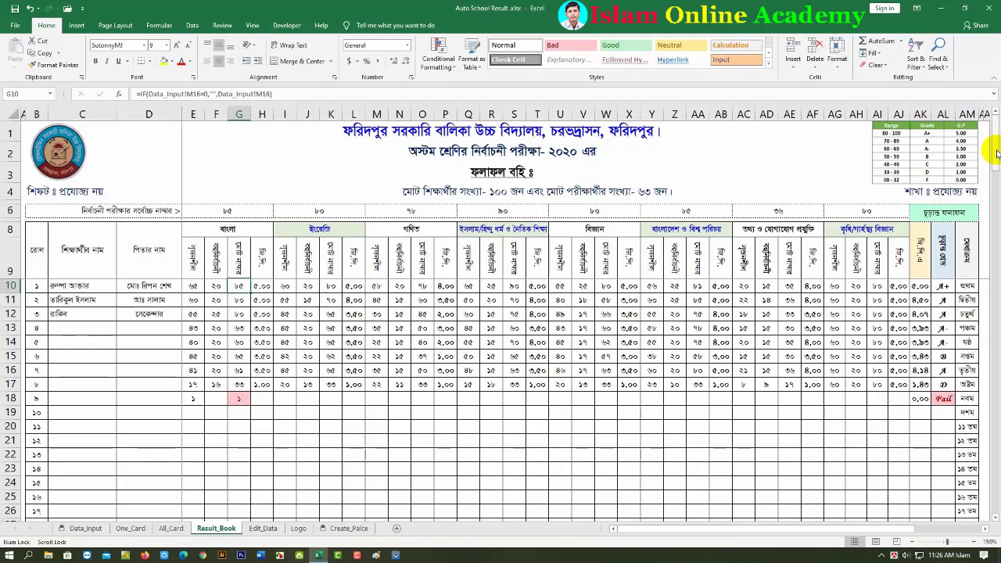
# Step: Select the Data_Input roll numbers from roll 11 downward, then check Result_Book's H10 formula
pyautogui.scroll(-1, 983, 160)
pyautogui.scroll(-1, 979, 188)
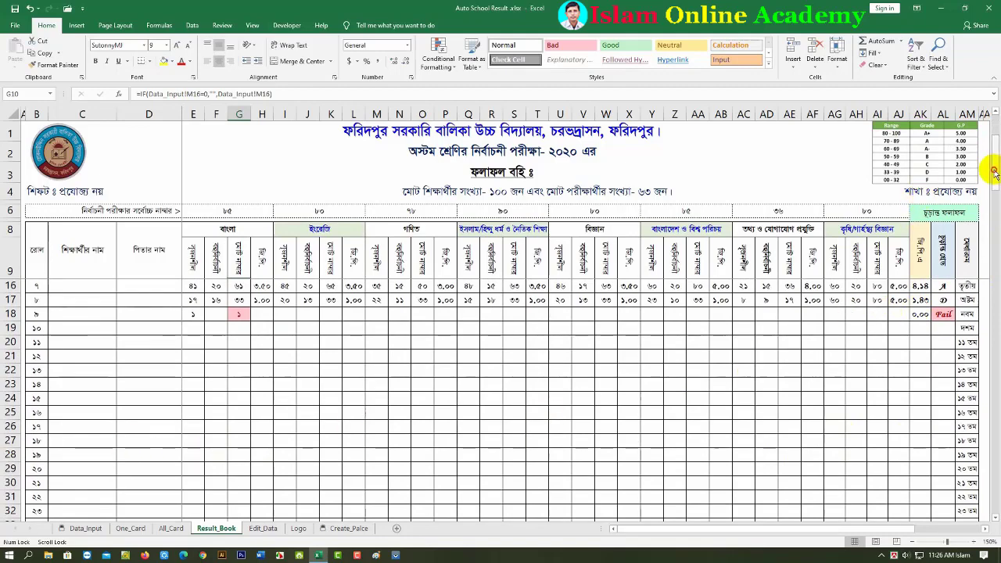
pyautogui.moveTo(994, 172); pyautogui.dragTo(993, 135)
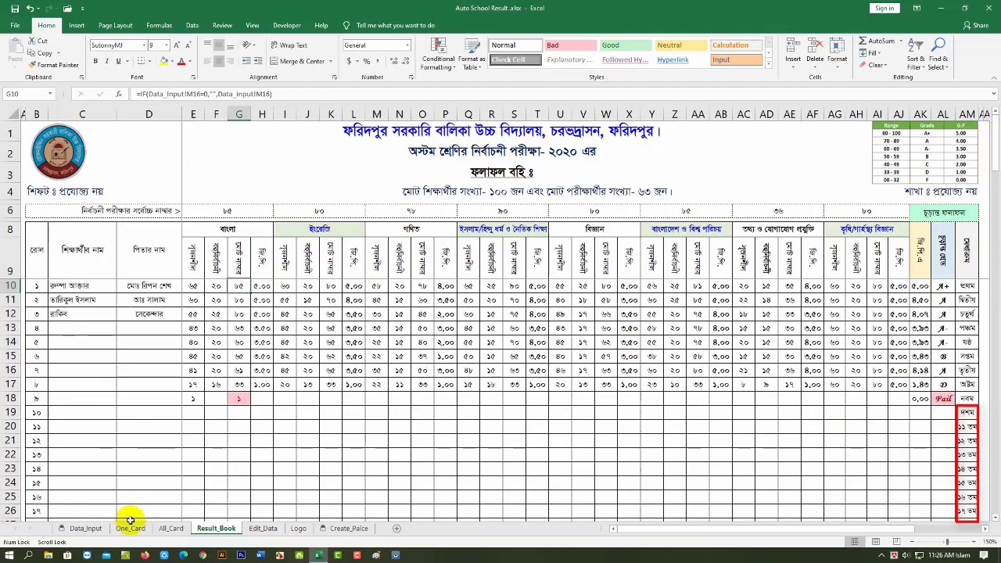
pyautogui.click(86, 528)
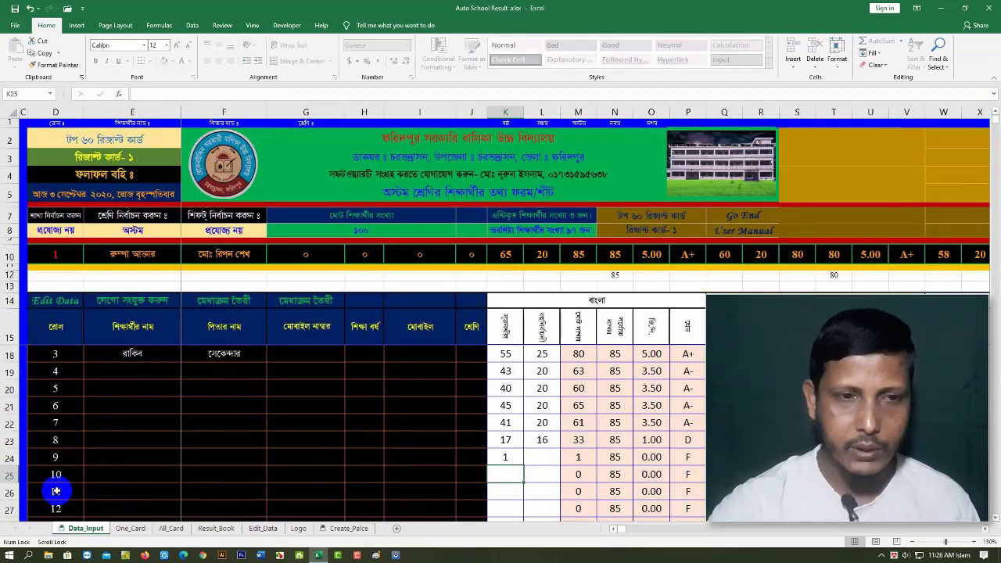
pyautogui.moveTo(55, 491)
pyautogui.mouseDown()
pyautogui.moveTo(67, 555)
pyautogui.moveTo(68, 508)
pyautogui.mouseUp()
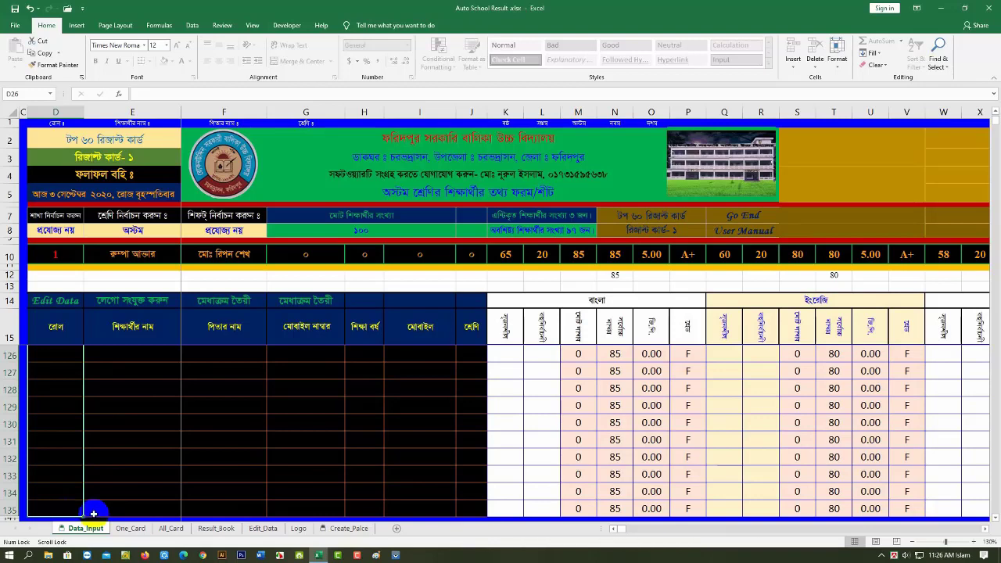
pyautogui.click(216, 530)
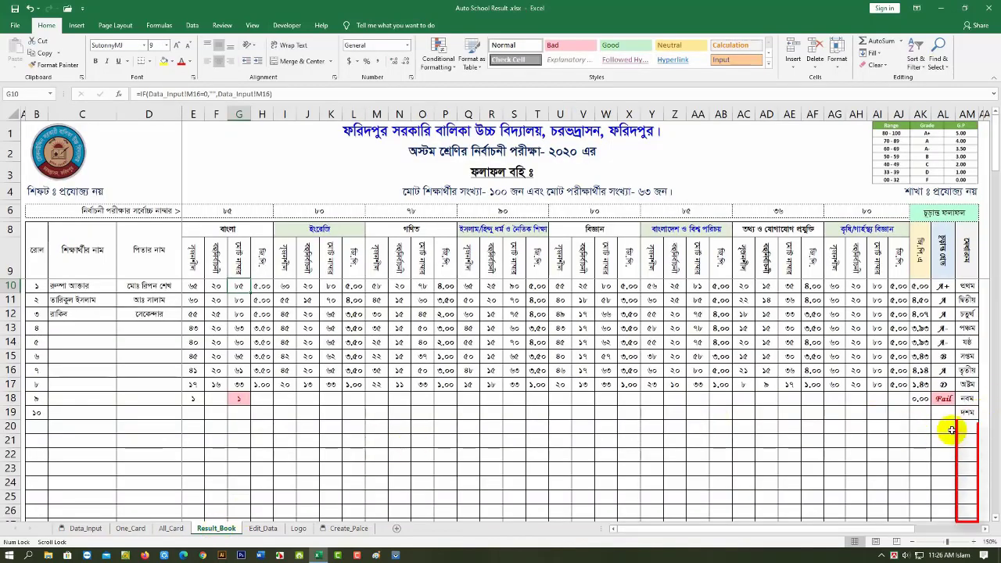
pyautogui.moveTo(996, 165); pyautogui.dragTo(995, 156)
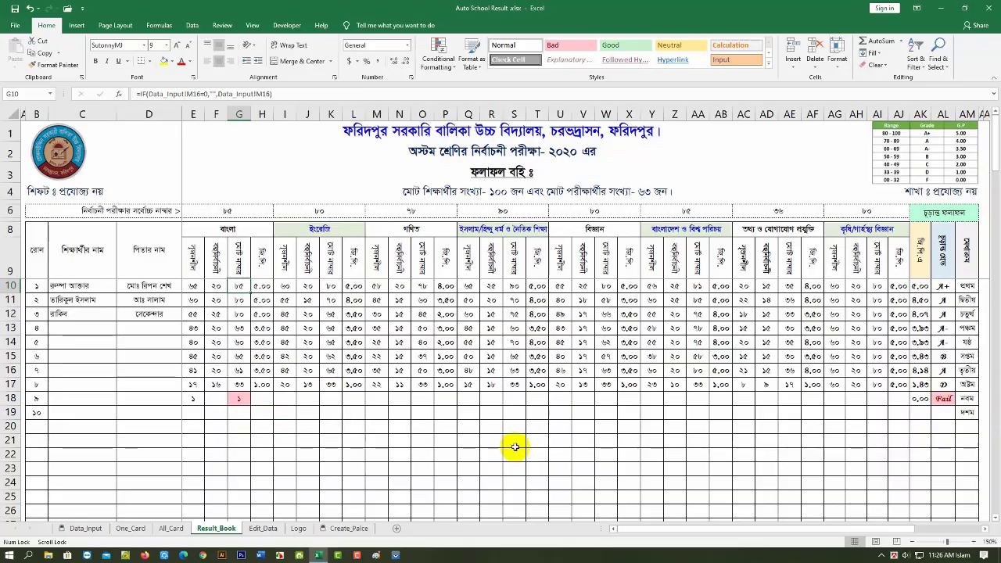
pyautogui.click(260, 284)
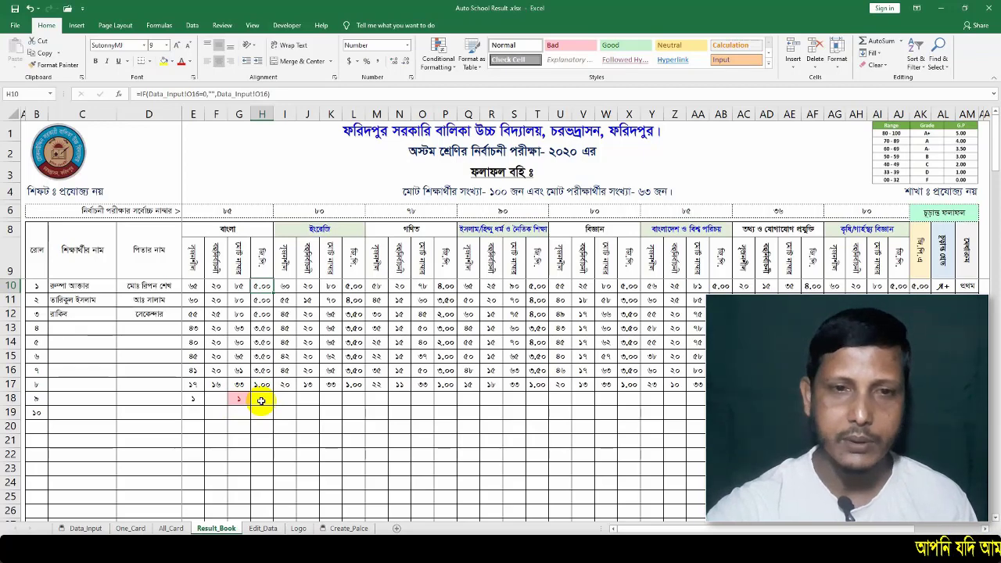
pyautogui.click(239, 286)
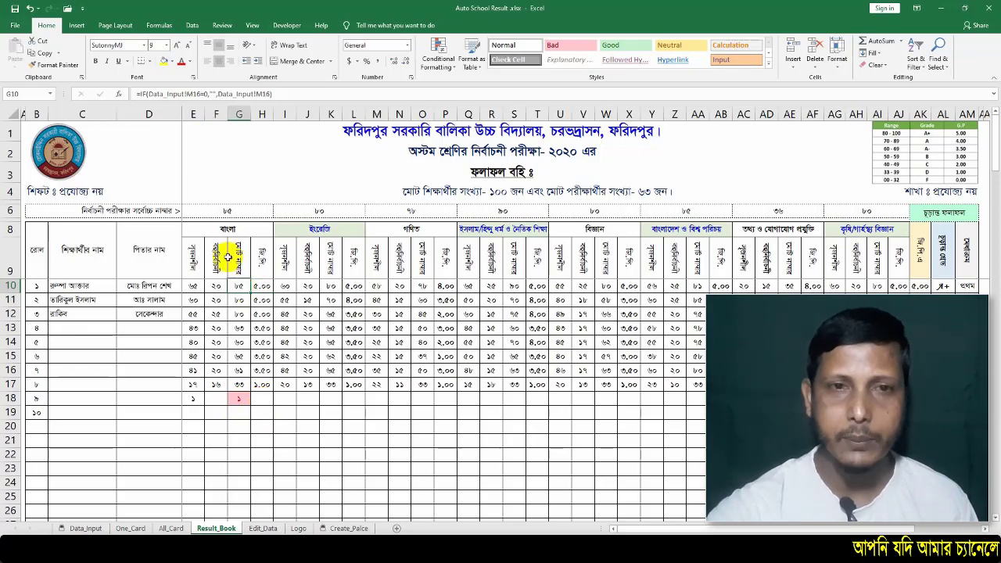
pyautogui.click(88, 528)
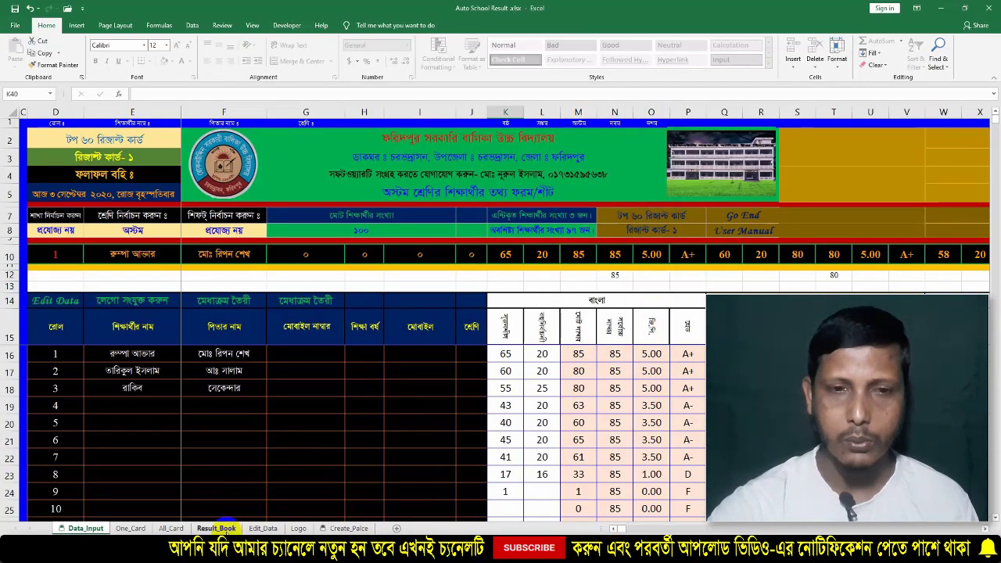
pyautogui.click(216, 528)
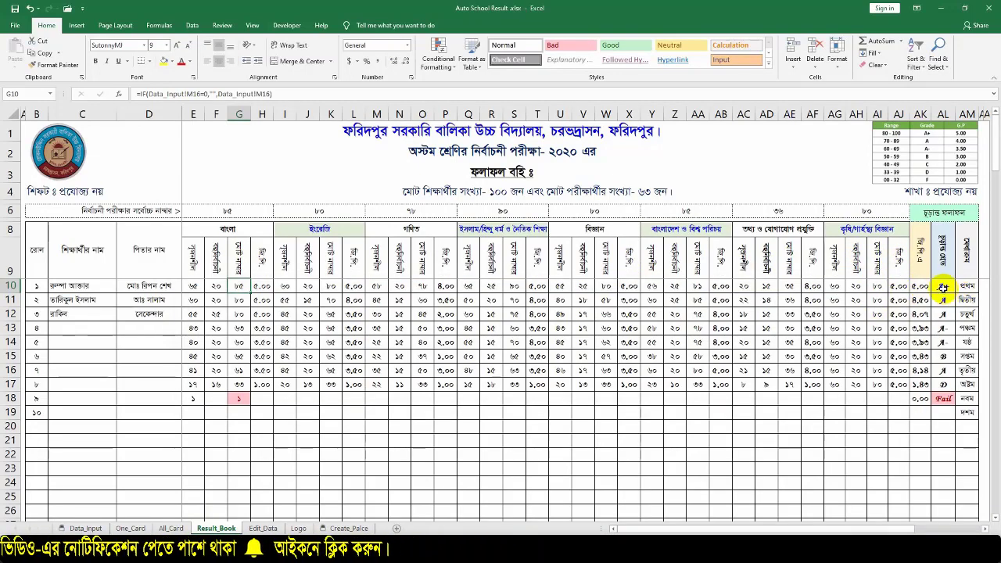
pyautogui.click(944, 286)
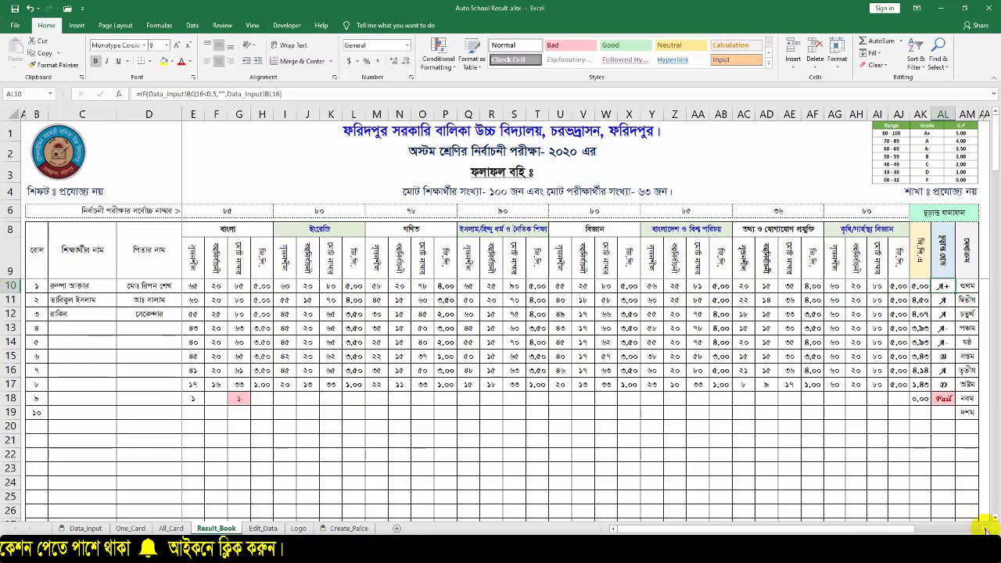
pyautogui.hscroll(5, 469, 274)
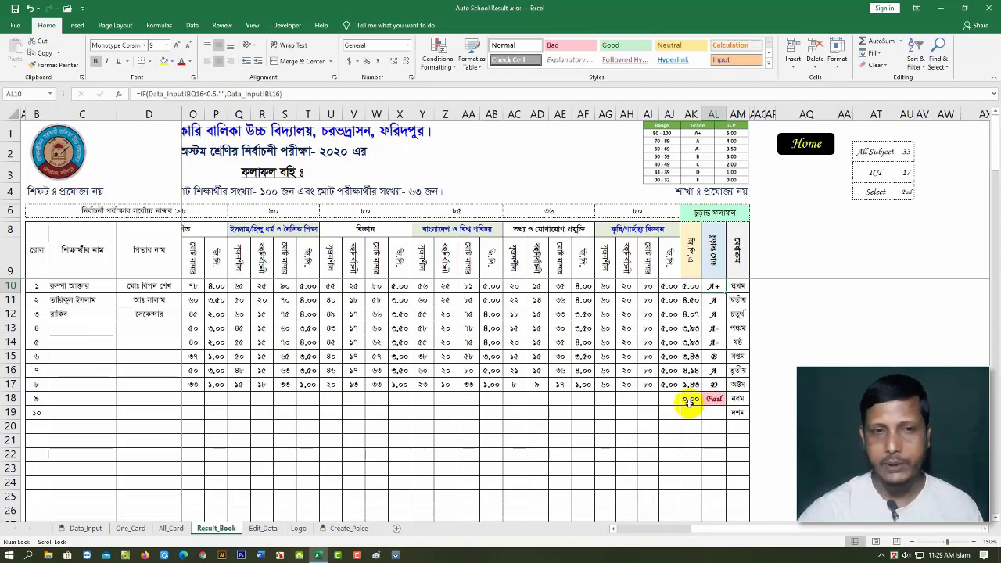
pyautogui.moveTo(699, 530); pyautogui.dragTo(610, 532)
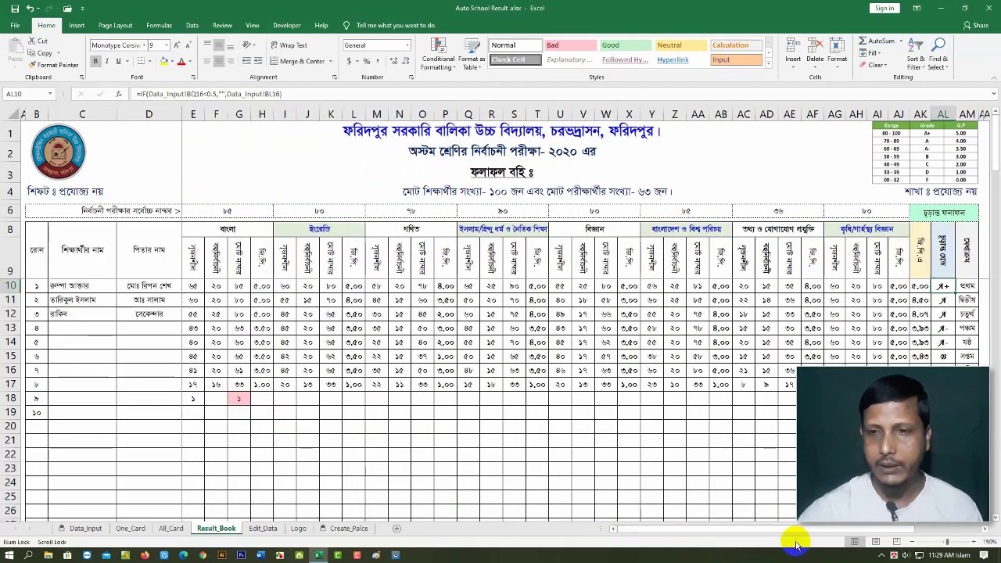
pyautogui.moveTo(786, 530); pyautogui.dragTo(857, 538)
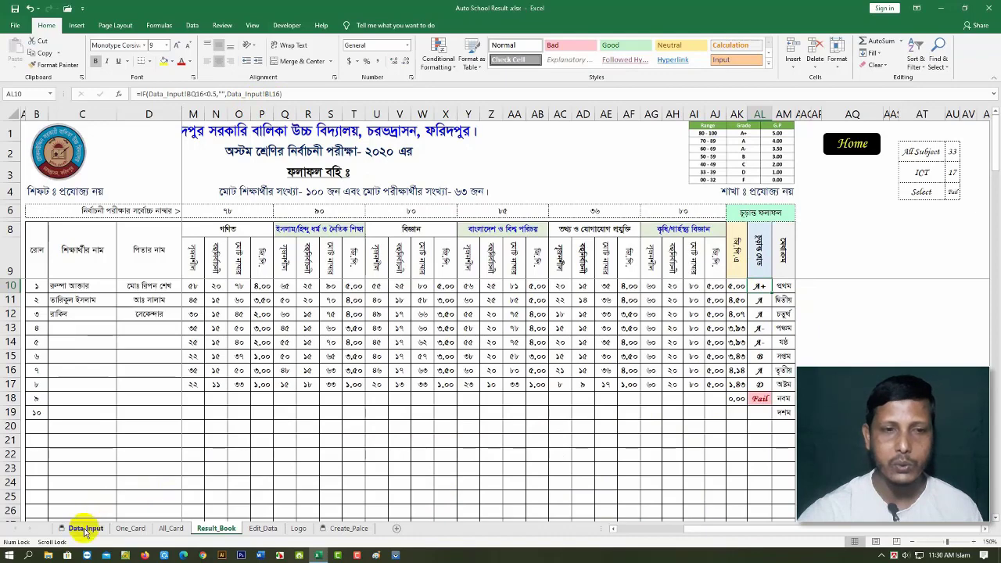
pyautogui.click(85, 528)
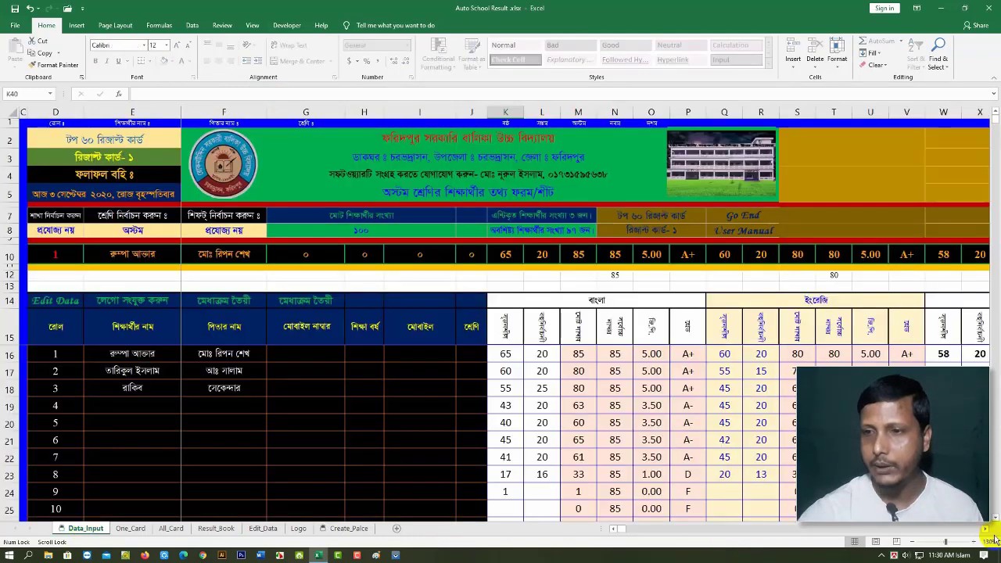
pyautogui.hscroll(2, 987, 531)
pyautogui.hscroll(3, 987, 532)
pyautogui.hscroll(4, 987, 531)
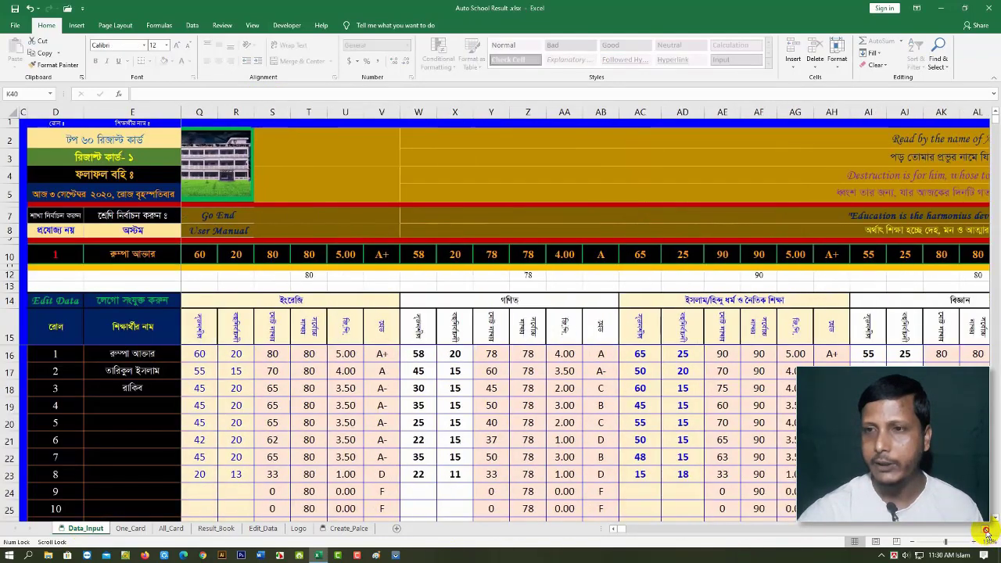
pyautogui.hscroll(5, 987, 532)
pyautogui.hscroll(7, 986, 532)
pyautogui.moveTo(813, 102); pyautogui.dragTo(814, 100)
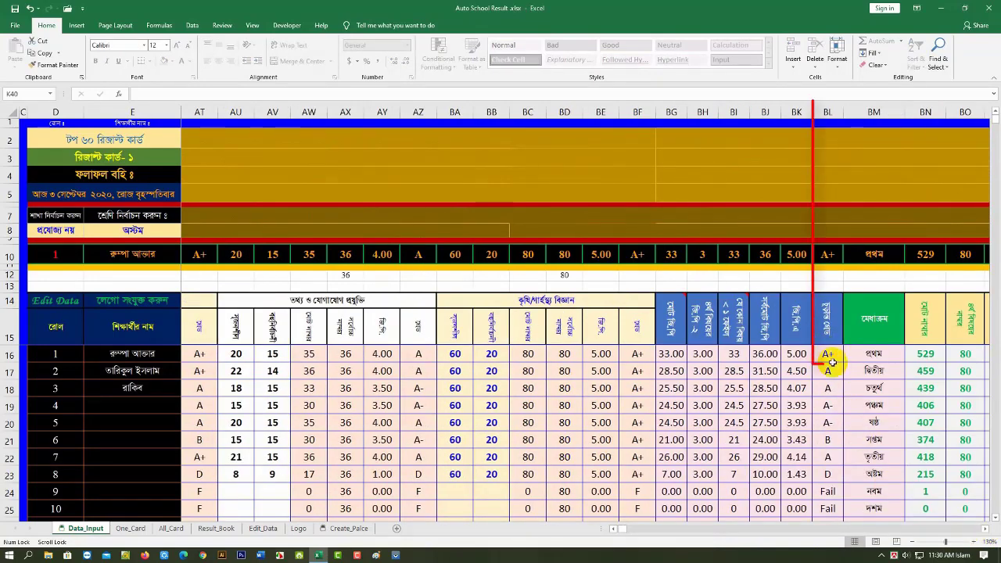
pyautogui.hscroll(1, 827, 346)
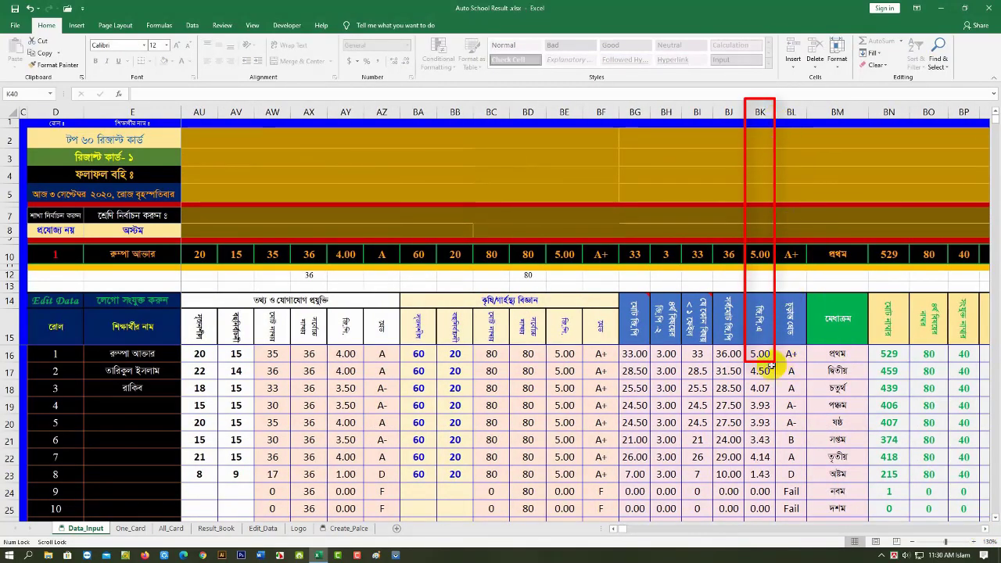
pyautogui.click(987, 535)
pyautogui.click(987, 535)
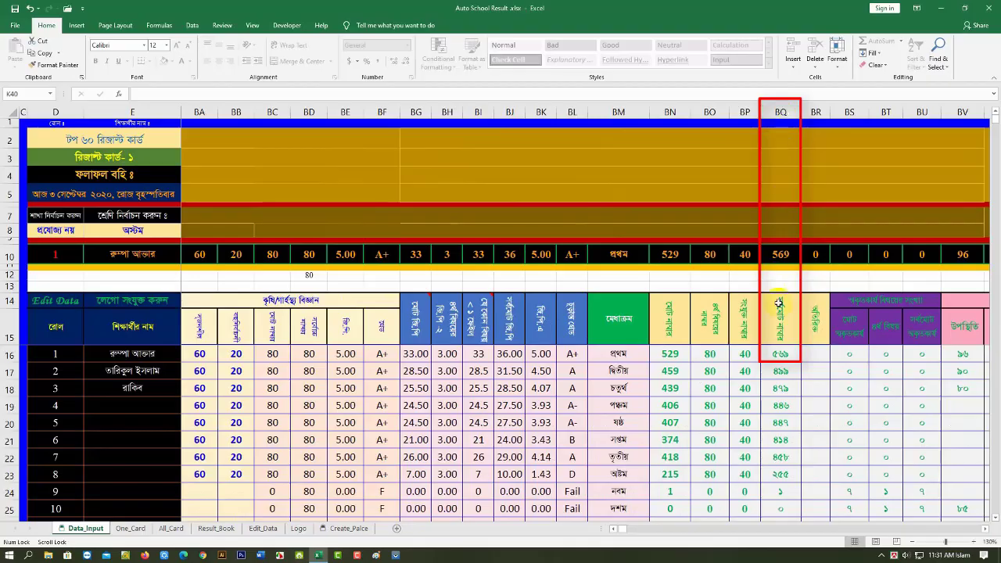
pyautogui.click(216, 528)
pyautogui.click(735, 286)
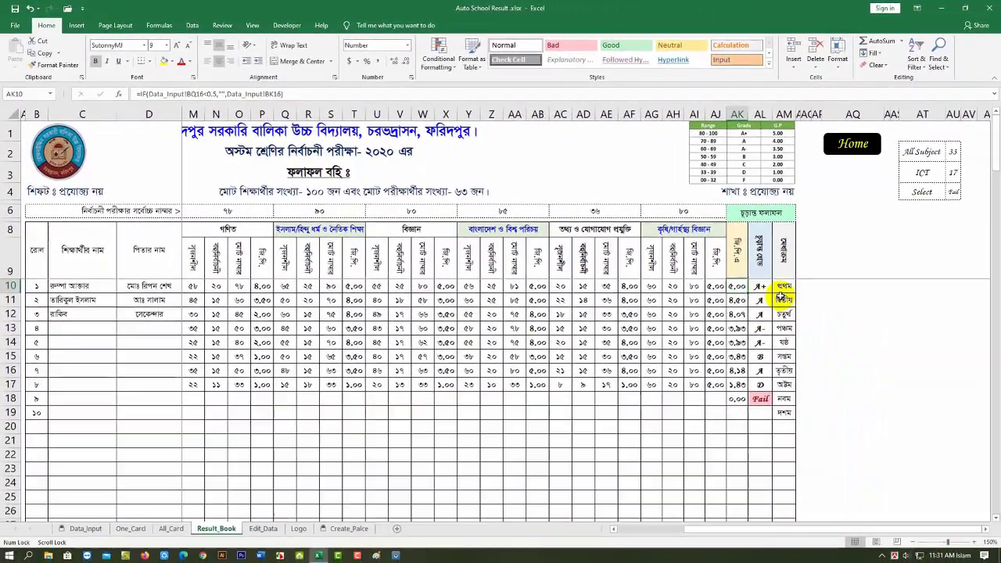
pyautogui.click(954, 358)
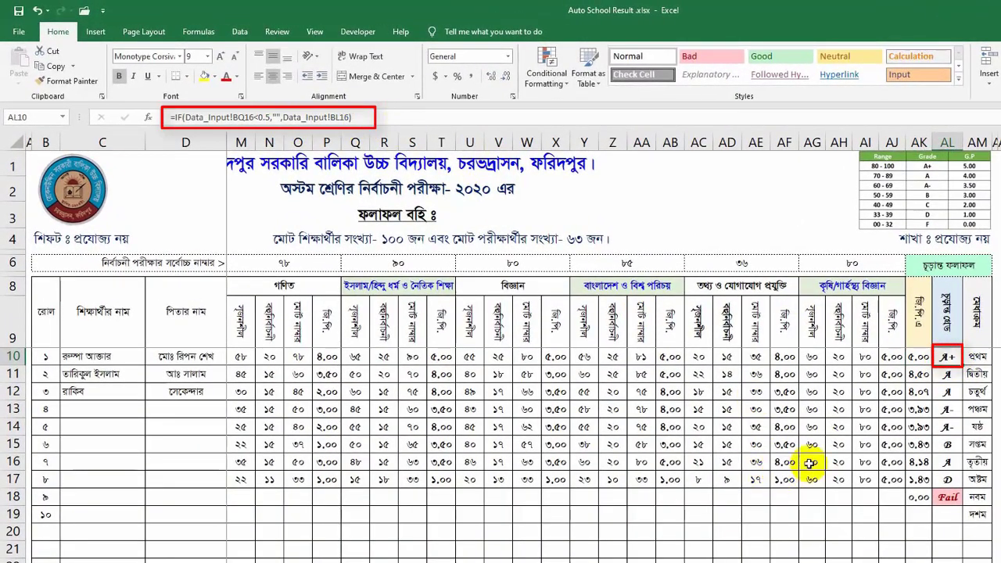
pyautogui.click(976, 358)
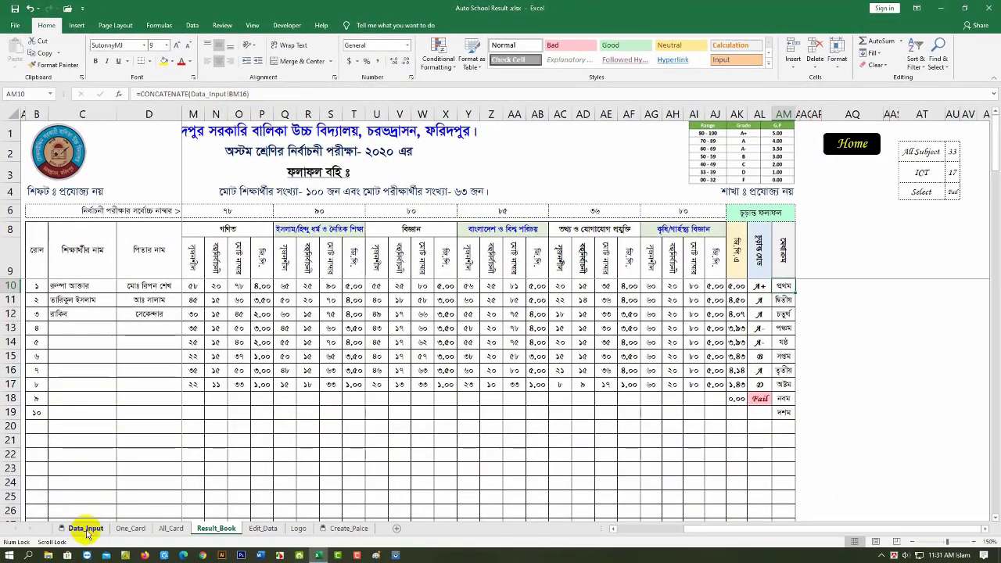
pyautogui.click(86, 530)
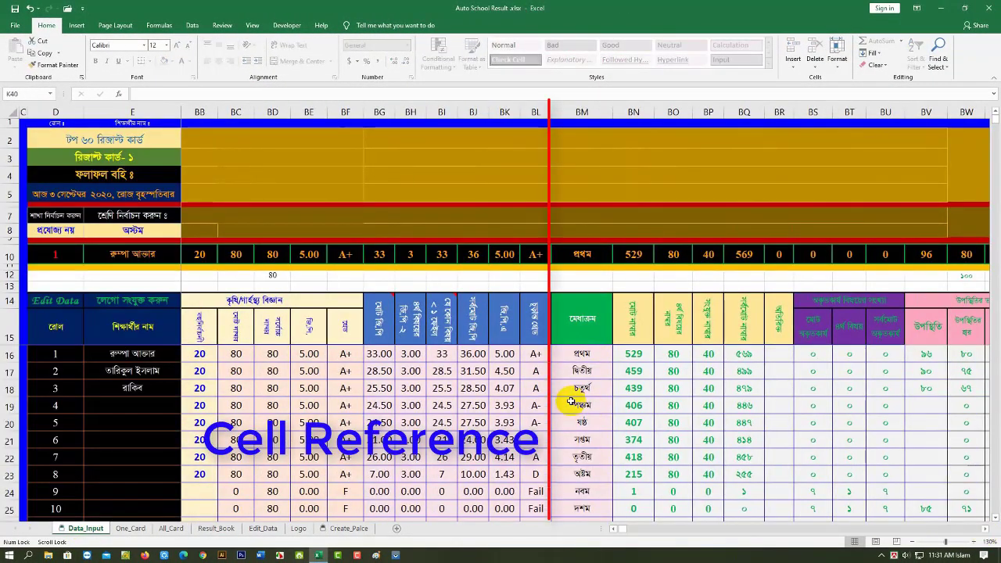
pyautogui.click(215, 530)
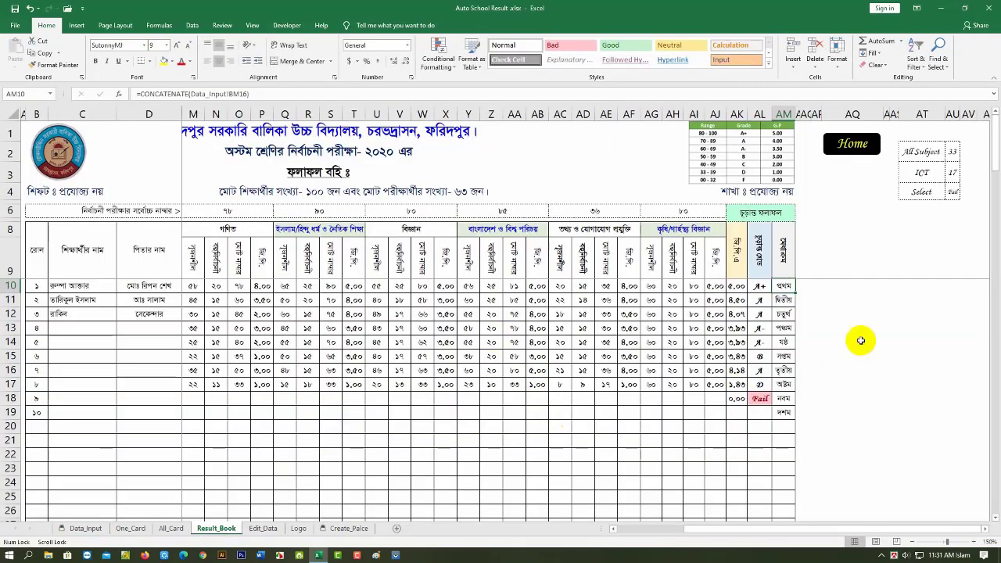
pyautogui.moveTo(997, 167)
pyautogui.mouseDown()
pyautogui.moveTo(994, 219)
pyautogui.moveTo(993, 156)
pyautogui.mouseUp()
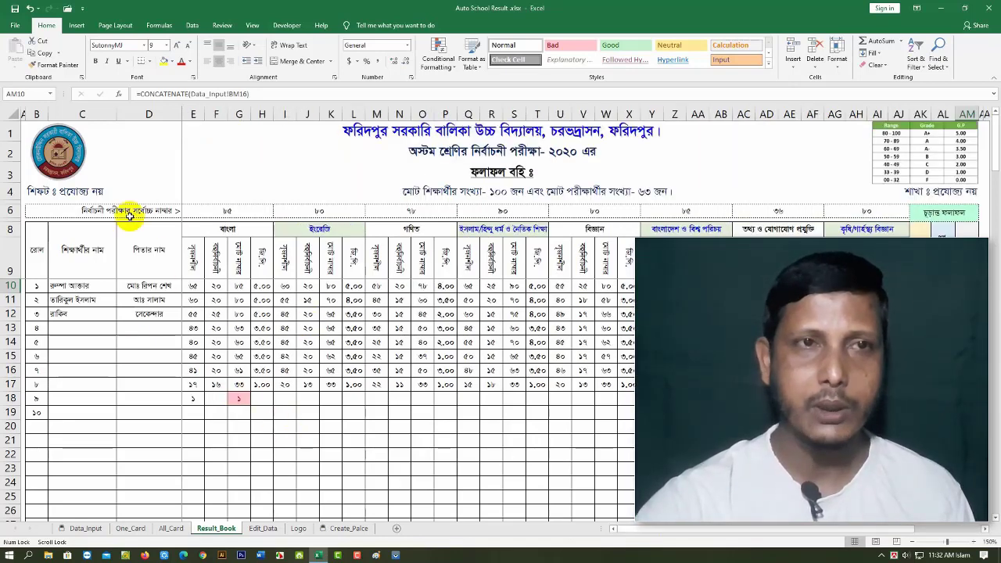
# Step: Preview Result_Book printed on landscape legal pages, stepping to page 2 of 8
pyautogui.click(15, 25)
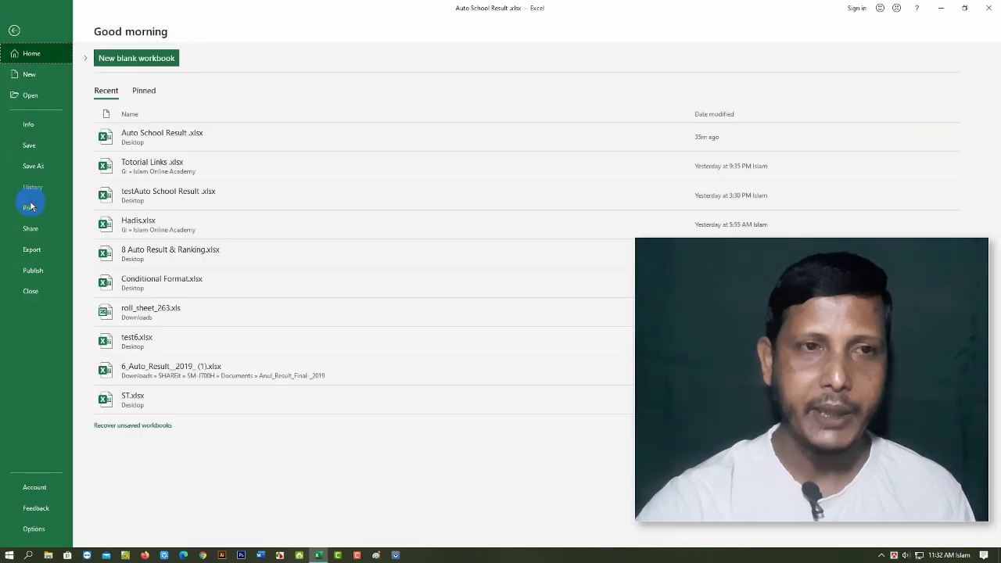
pyautogui.click(29, 207)
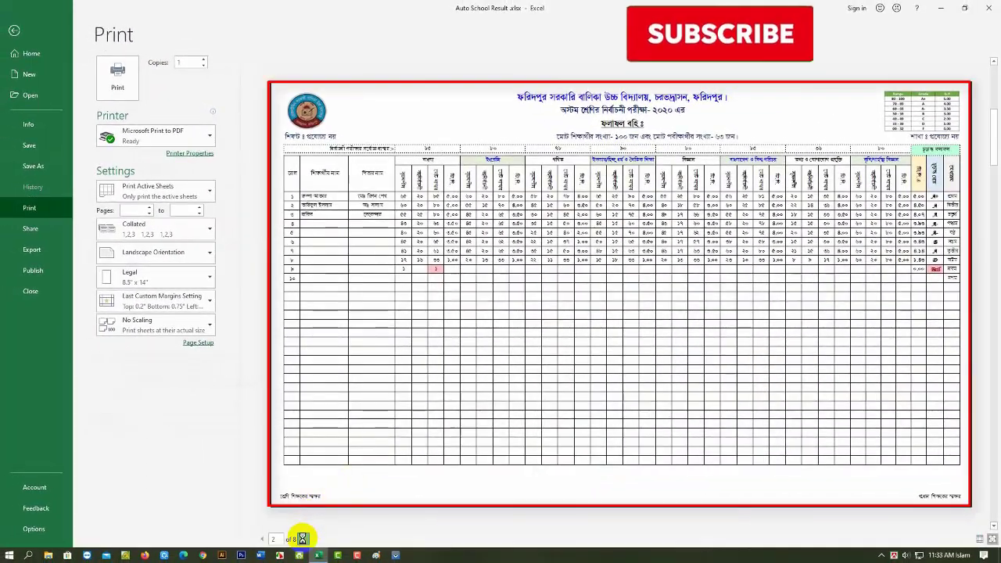
pyautogui.click(303, 539)
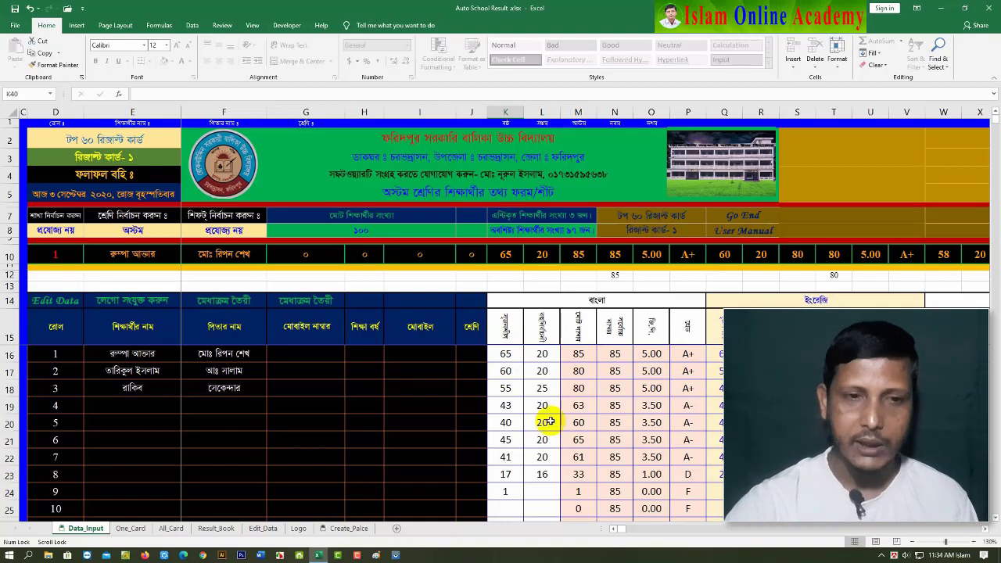
# Step: Look over the Logo and Edit_Data sheets, highlighting the school name and address lines
pyautogui.click(298, 528)
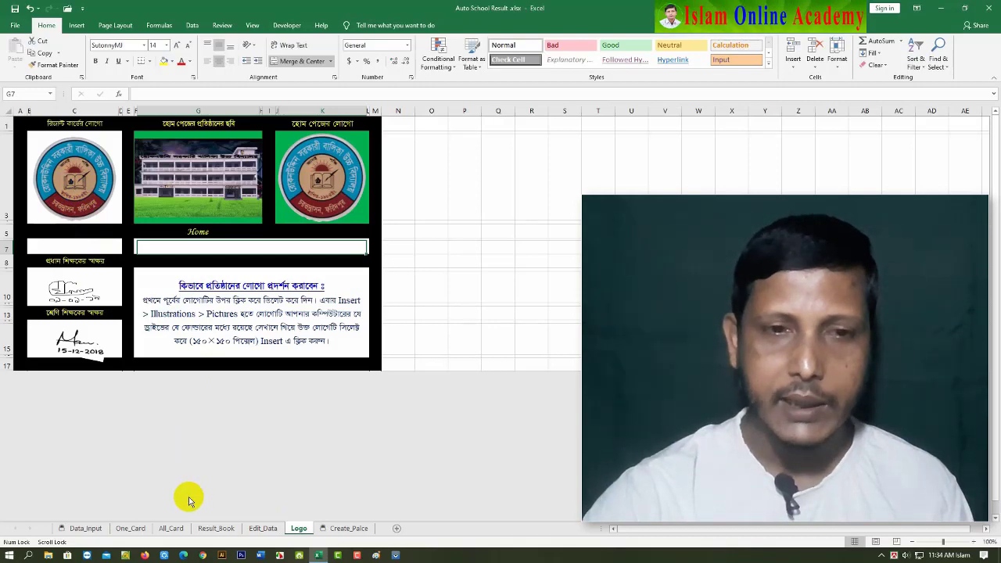
pyautogui.click(264, 528)
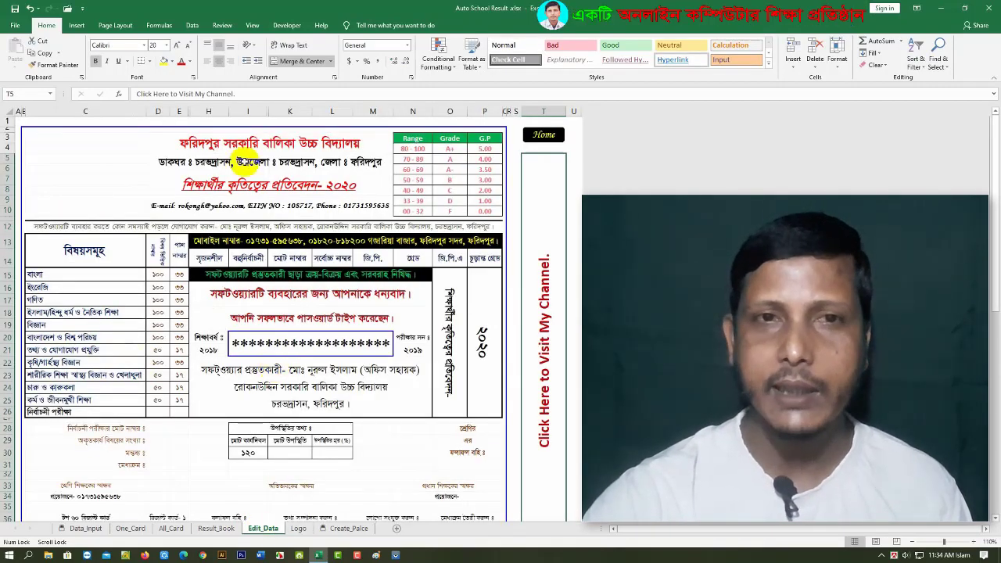
pyautogui.moveTo(234, 131); pyautogui.dragTo(300, 141)
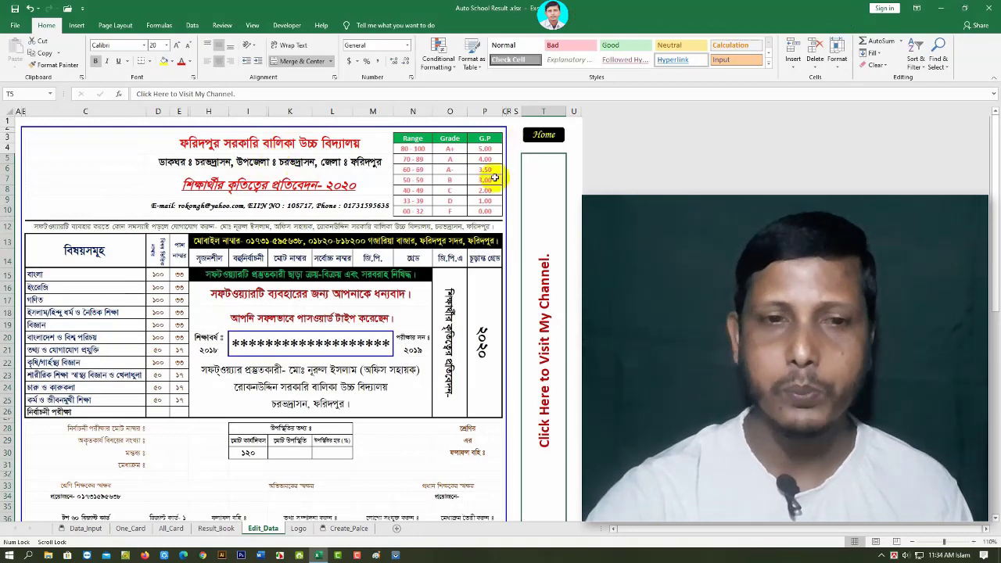
# Step: Browse the One_Card, All_Card, Result_Book and Create_Palce sheets, ending back on Result_Book
pyautogui.click(130, 529)
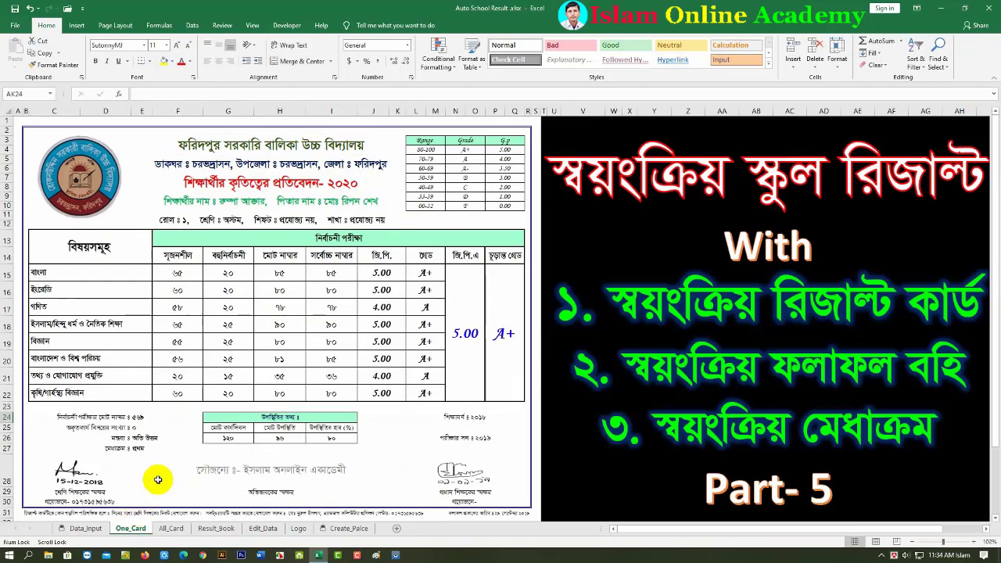
pyautogui.click(176, 529)
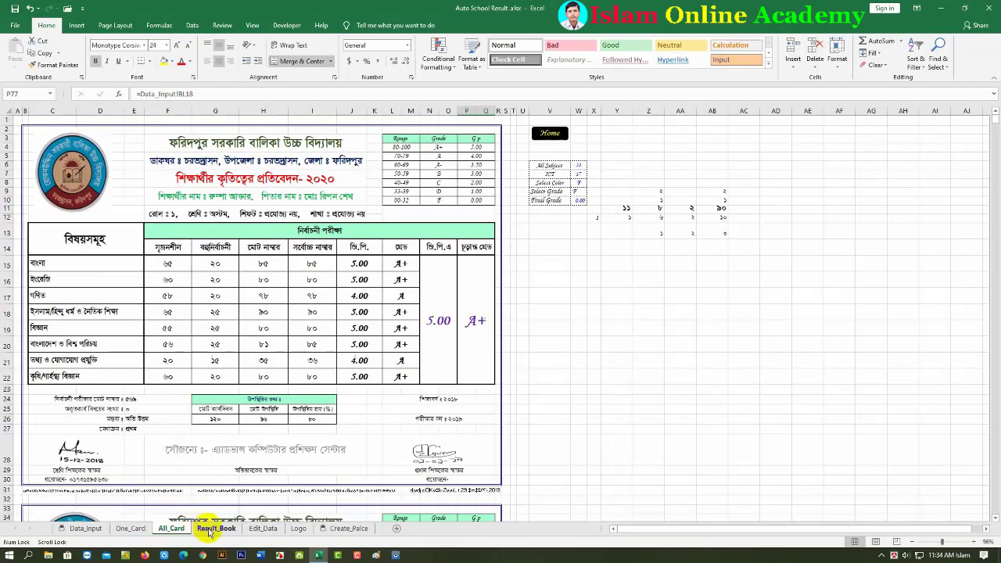
pyautogui.click(213, 529)
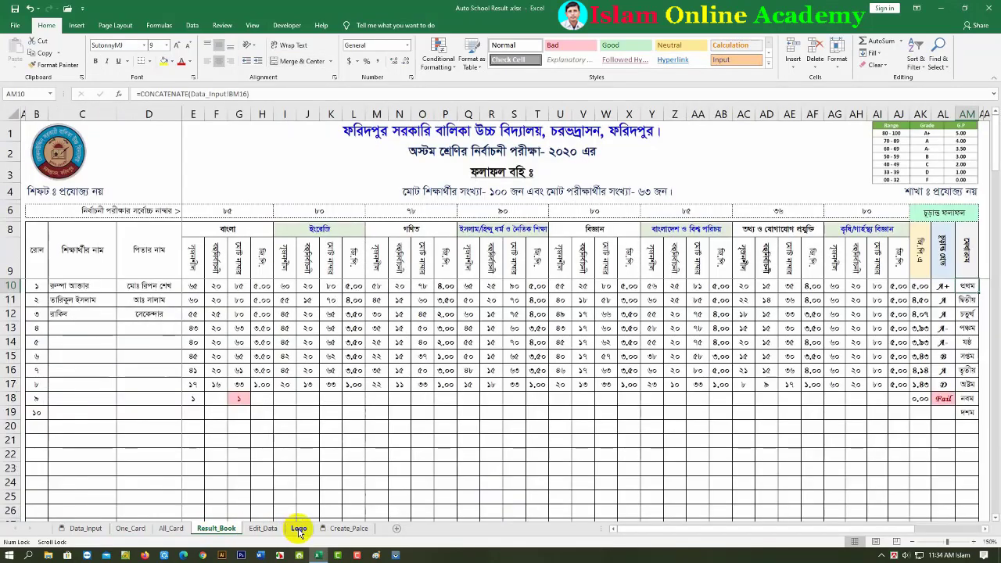
pyautogui.click(333, 529)
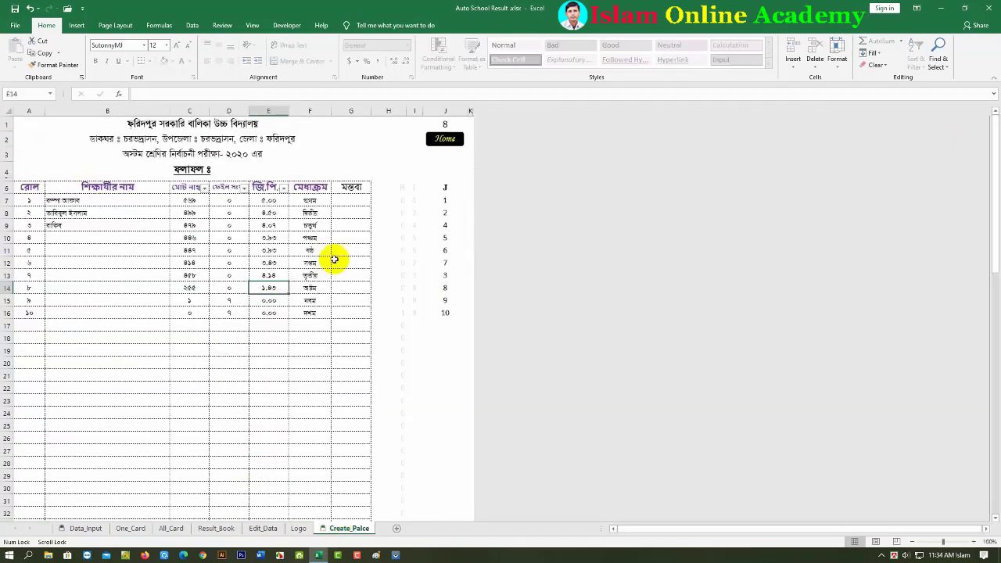
pyautogui.click(444, 139)
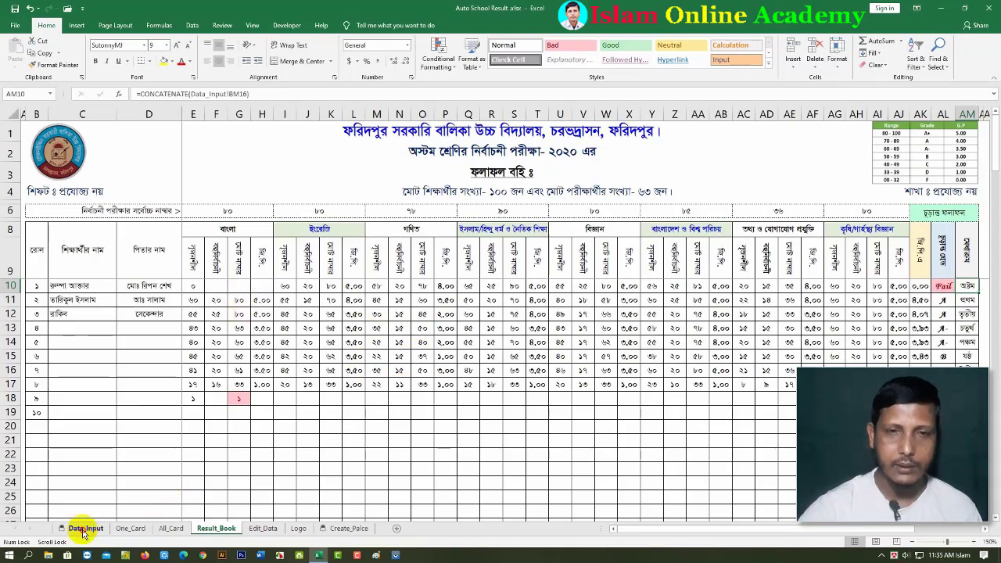
# Step: Enter 32 as roll 1's first Bangla mark in K16 and check Result_Book
pyautogui.click(85, 529)
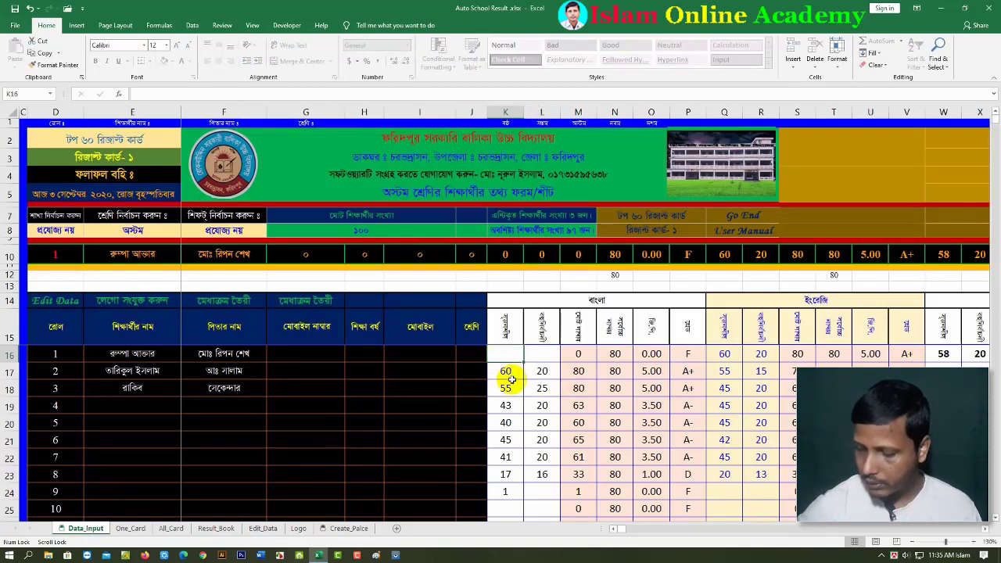
pyautogui.write('32')
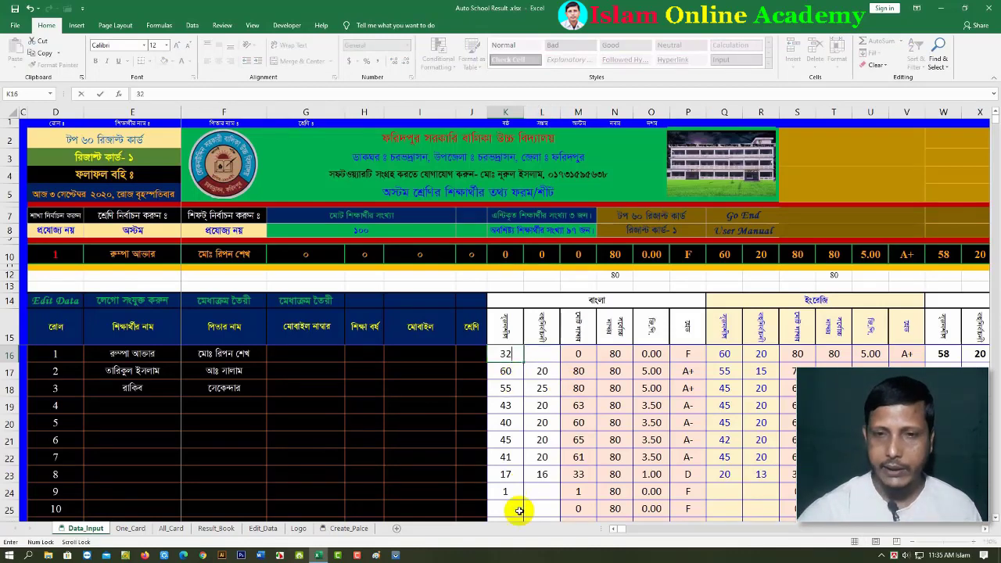
pyautogui.click(520, 510)
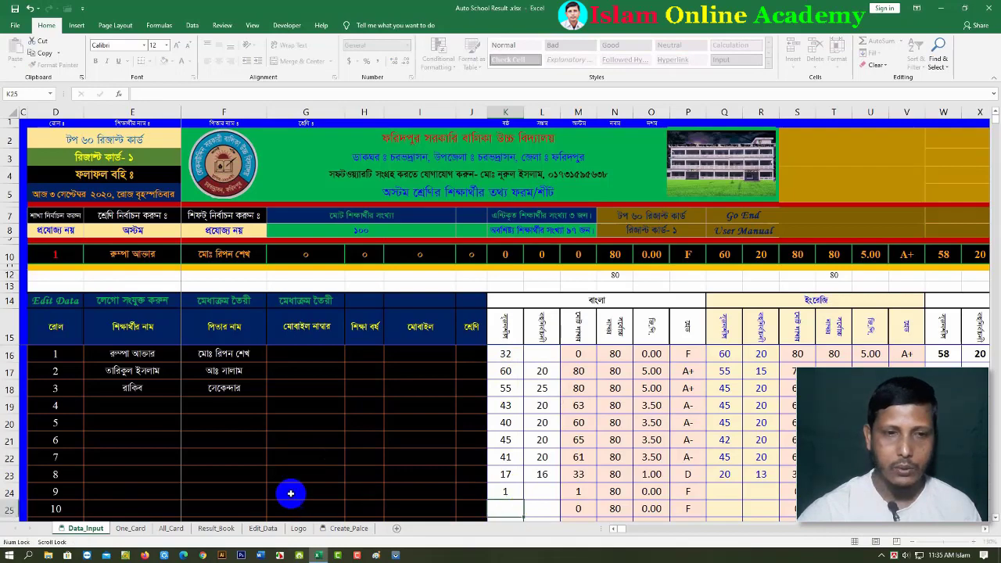
pyautogui.click(216, 528)
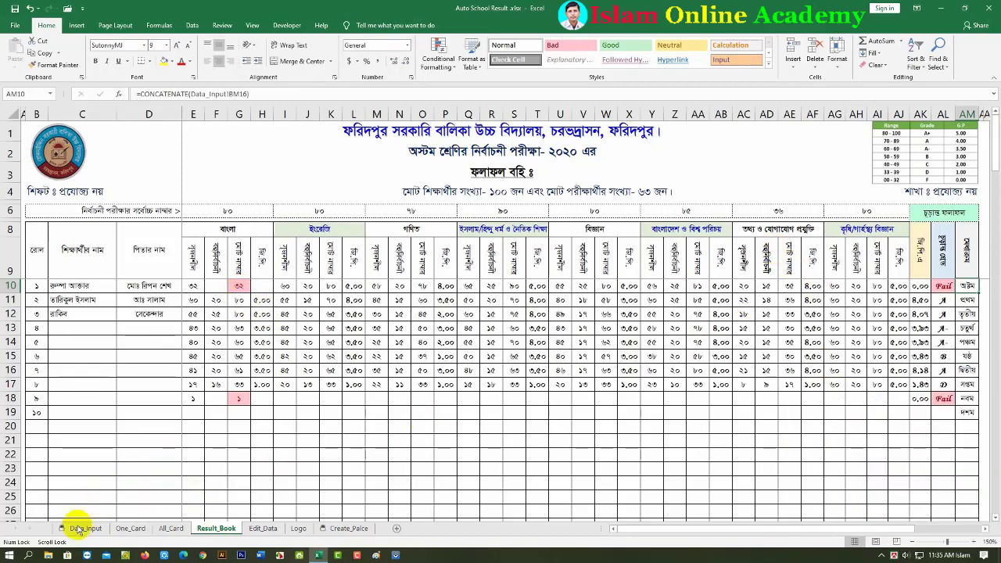
# Step: Clear roll 1's first ICT mark in AU16 and view the updated Result_Book table
pyautogui.click(84, 529)
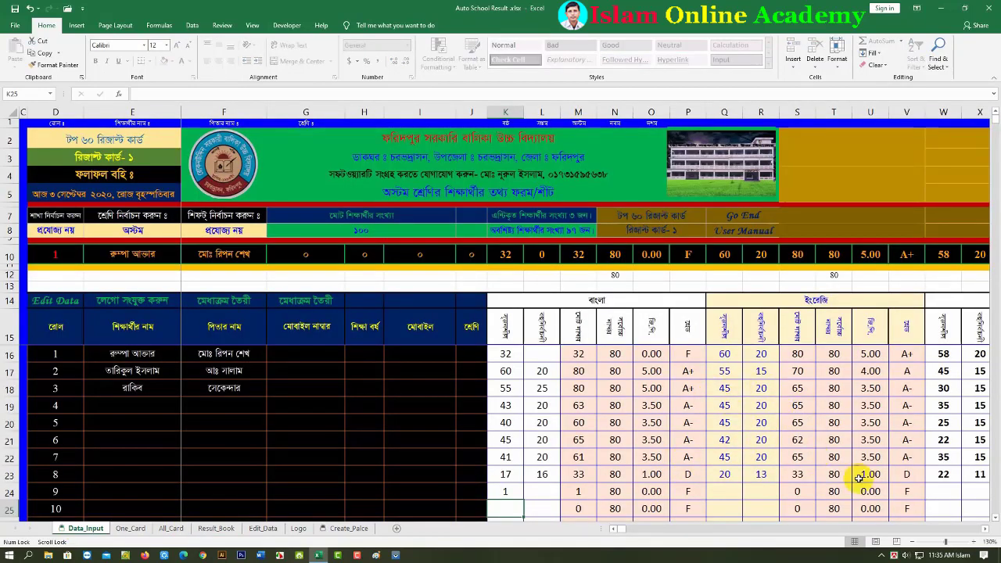
pyautogui.moveTo(987, 530); pyautogui.dragTo(988, 531)
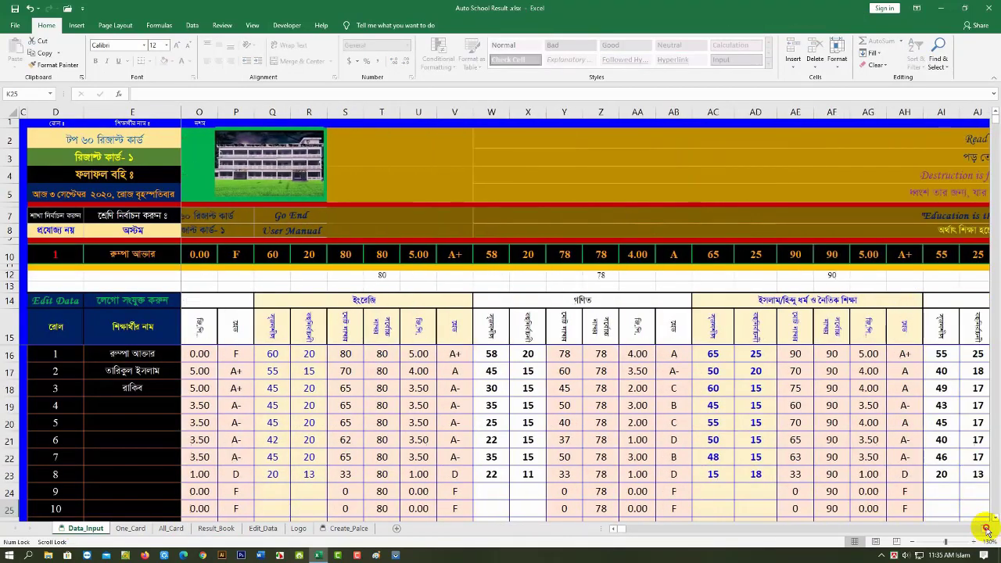
pyautogui.click(987, 531)
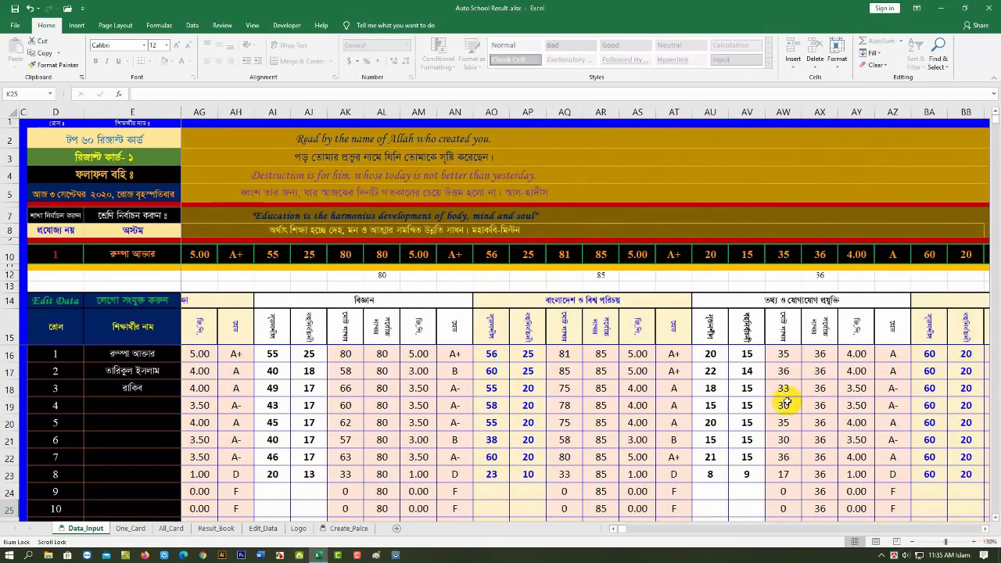
pyautogui.click(711, 353)
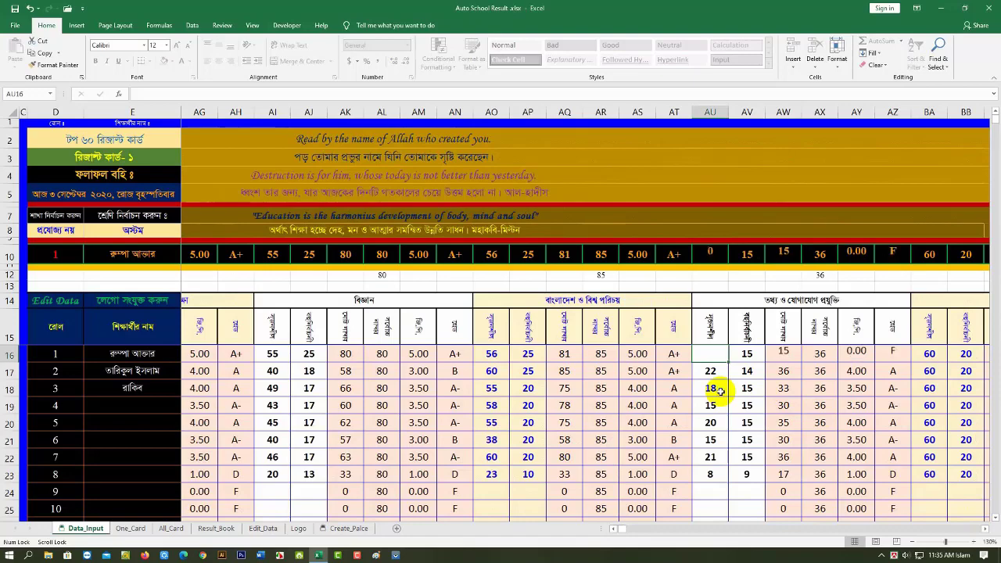
pyautogui.click(713, 390)
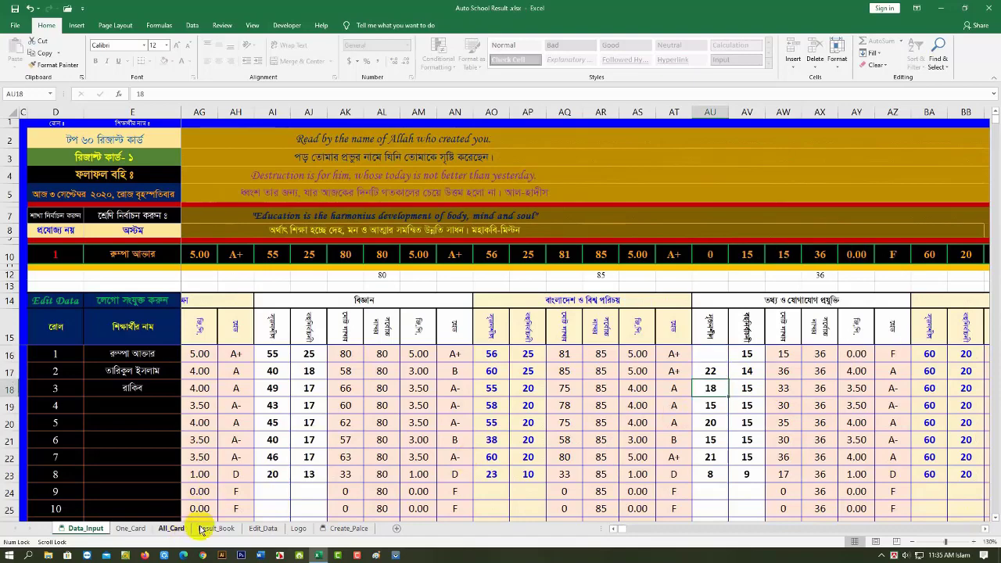
pyautogui.click(209, 528)
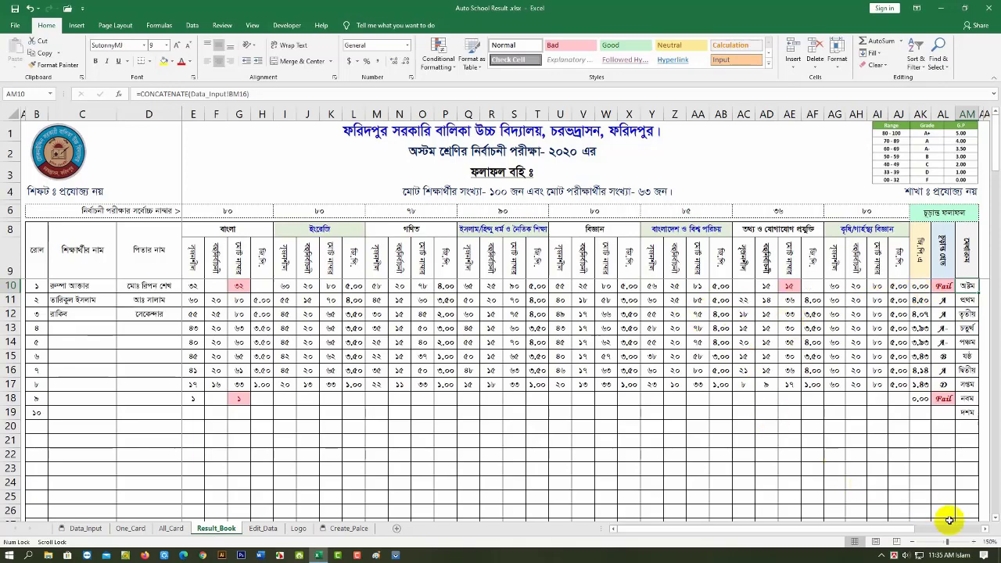
# Step: Set the All Subject pass mark in AU2 to 50
pyautogui.click(984, 530)
pyautogui.click(985, 530)
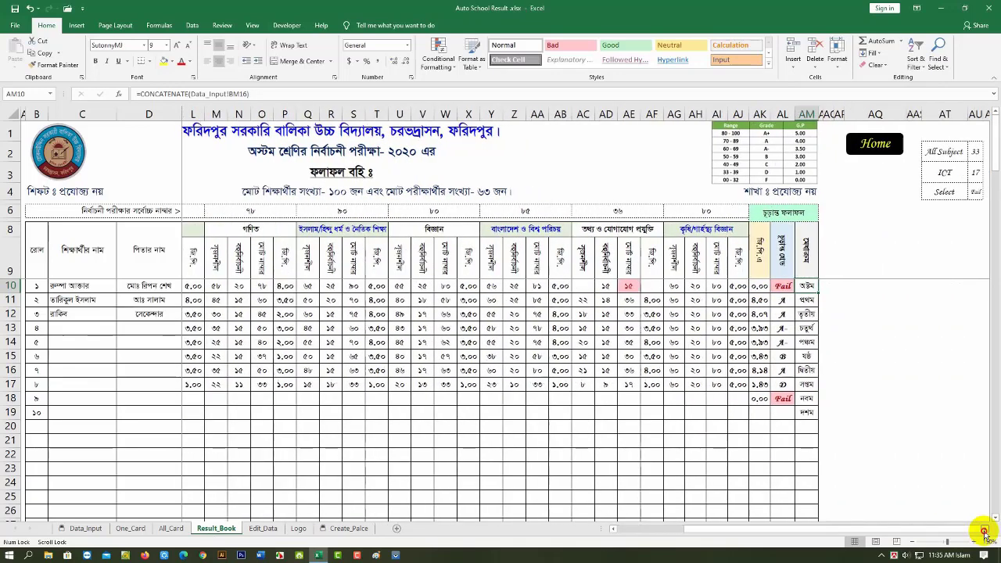
pyautogui.click(984, 530)
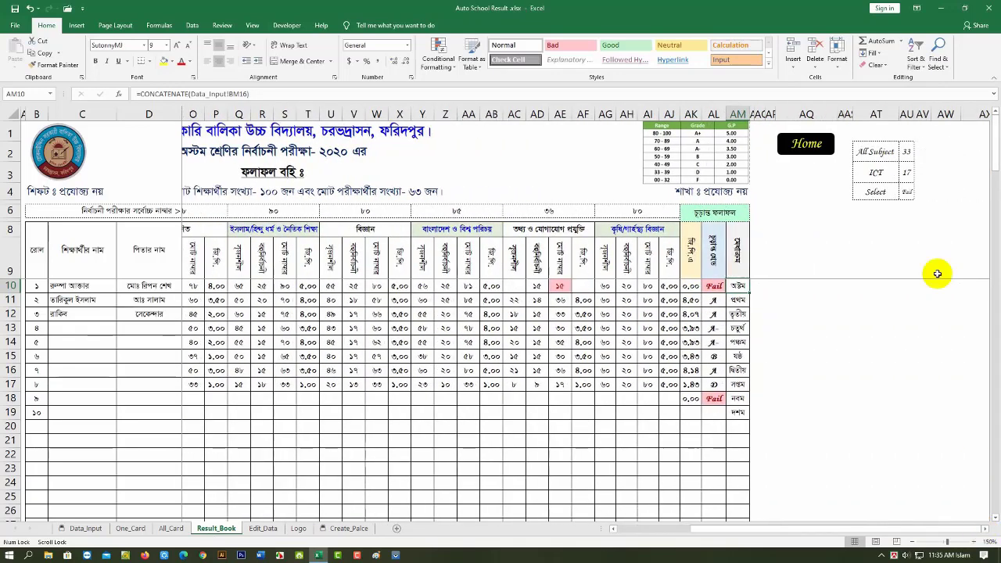
pyautogui.click(907, 155)
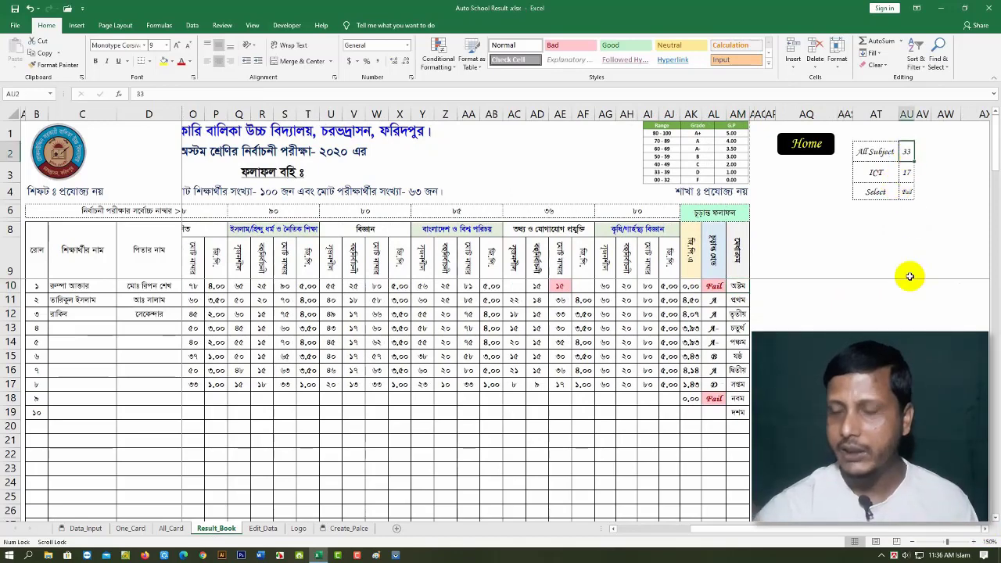
pyautogui.write('5')
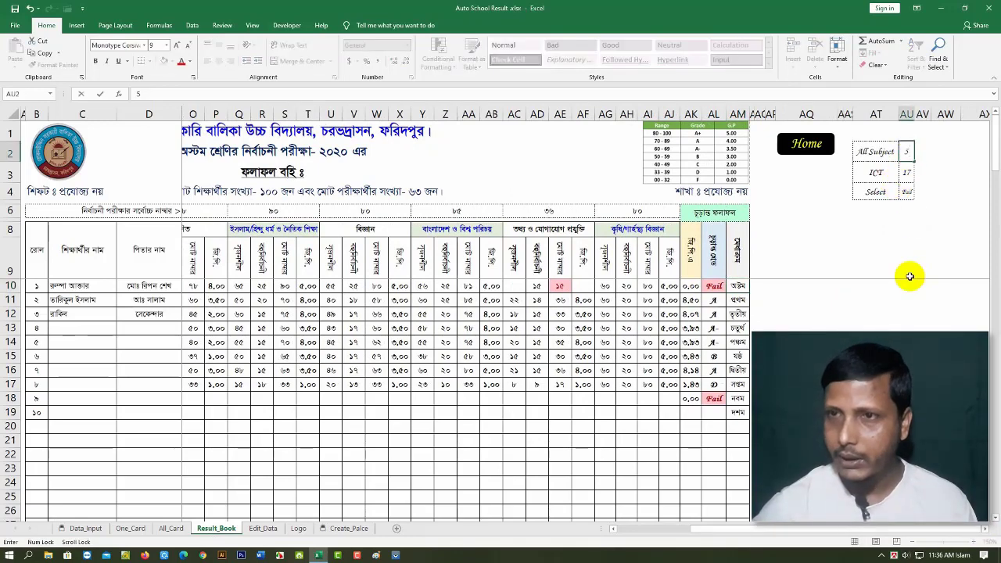
pyautogui.write('0')
pyautogui.click(876, 341)
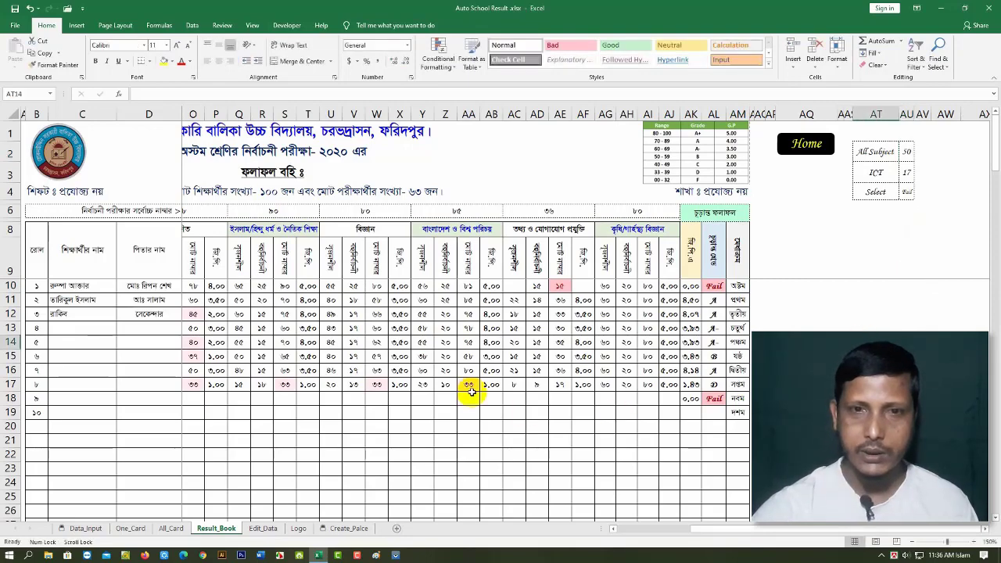
# Step: Raise the All Subject pass mark to 60 to highlight more failing marks
pyautogui.moveTo(692, 530); pyautogui.dragTo(563, 557)
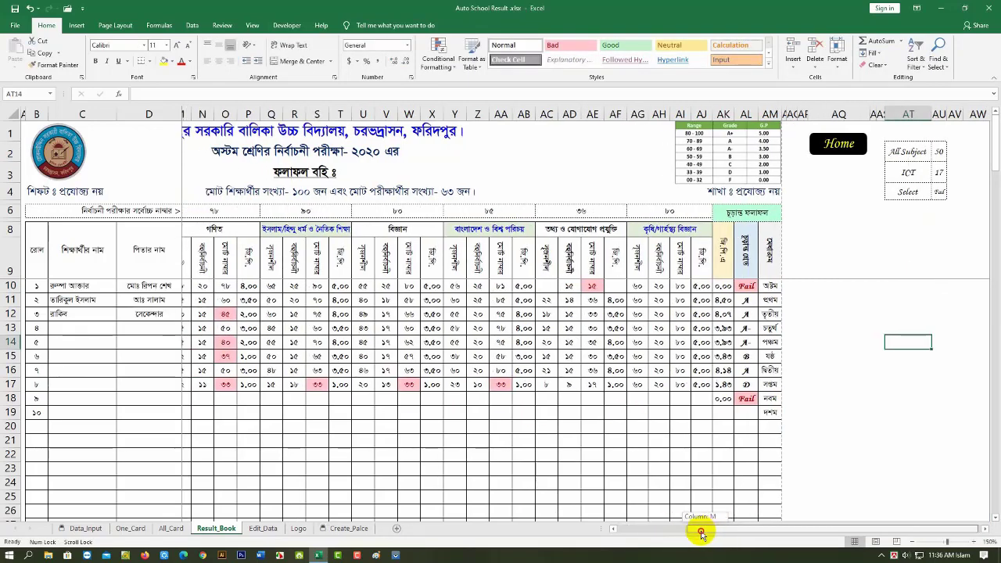
pyautogui.moveTo(663, 555); pyautogui.dragTo(752, 556)
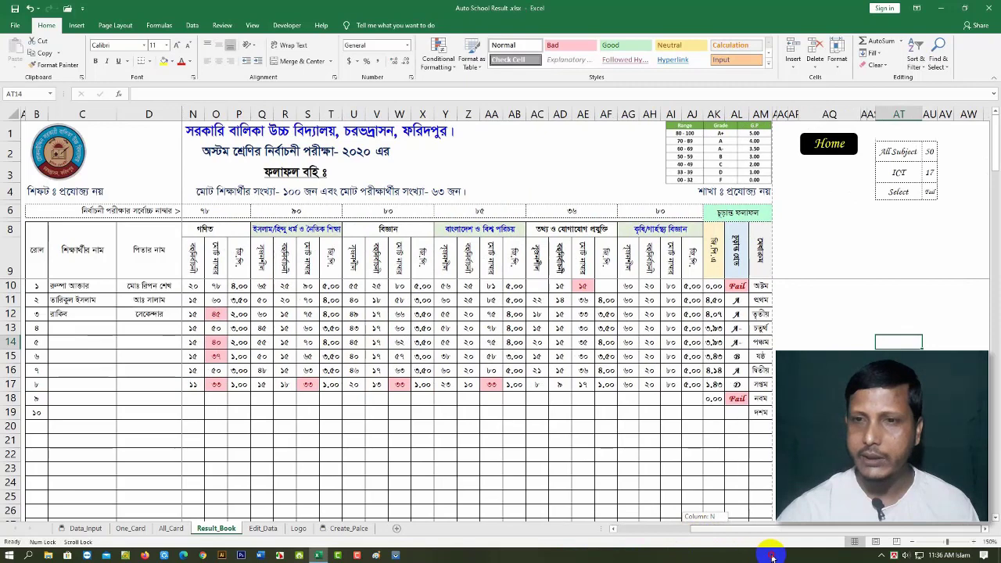
pyautogui.click(929, 150)
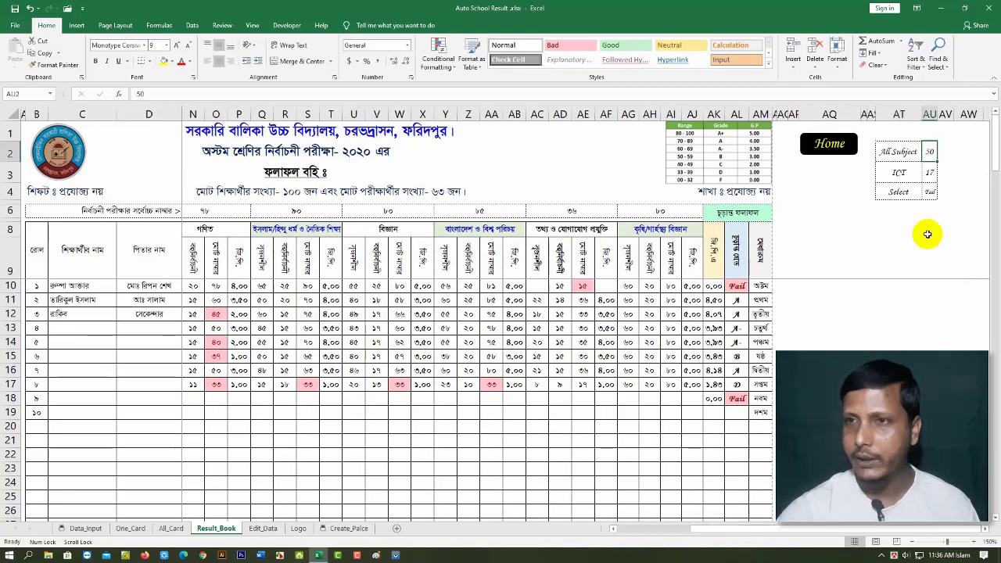
pyautogui.write('60')
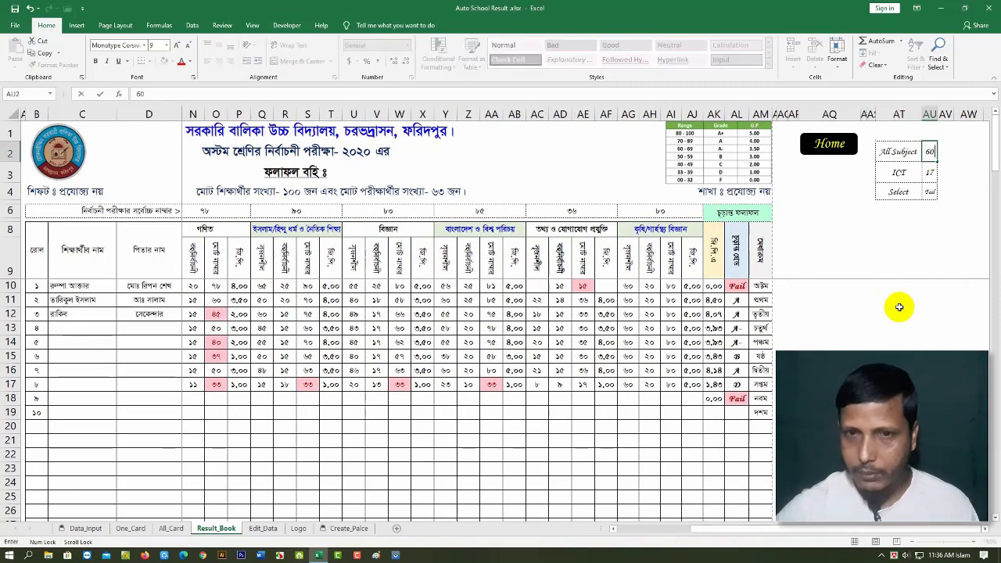
pyautogui.click(829, 398)
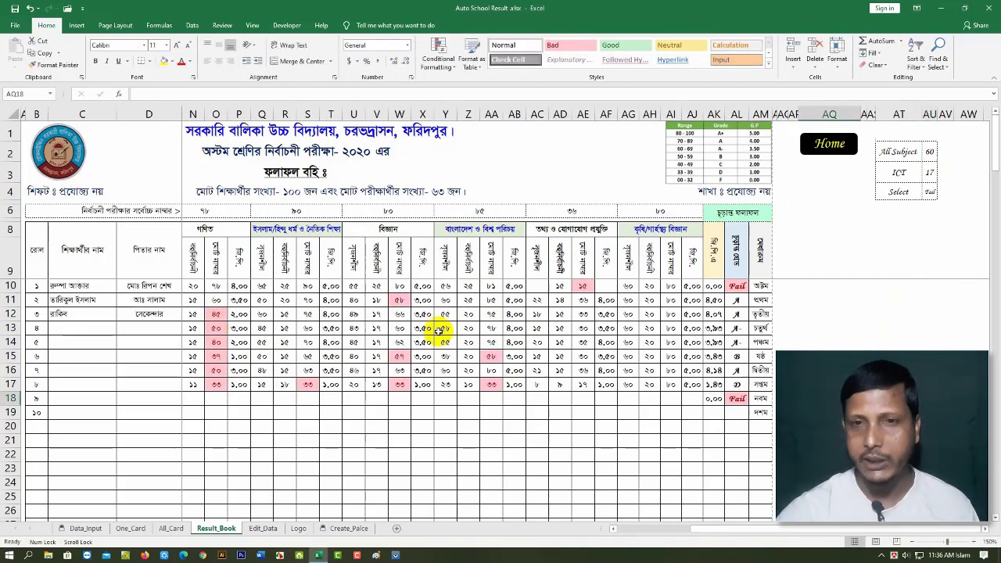
# Step: Restore the All Subject pass mark to 33
pyautogui.click(931, 149)
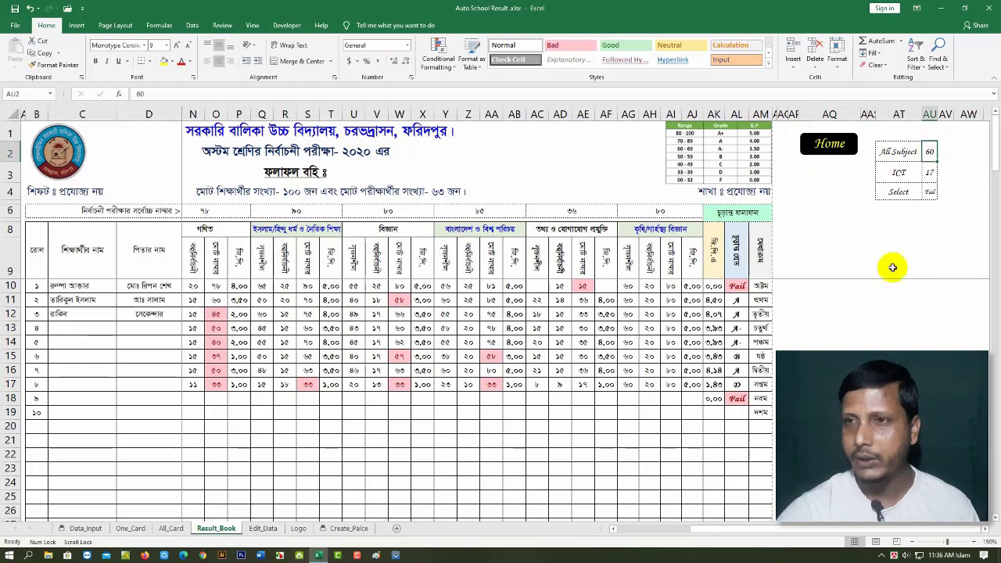
pyautogui.write('33')
pyautogui.click(886, 322)
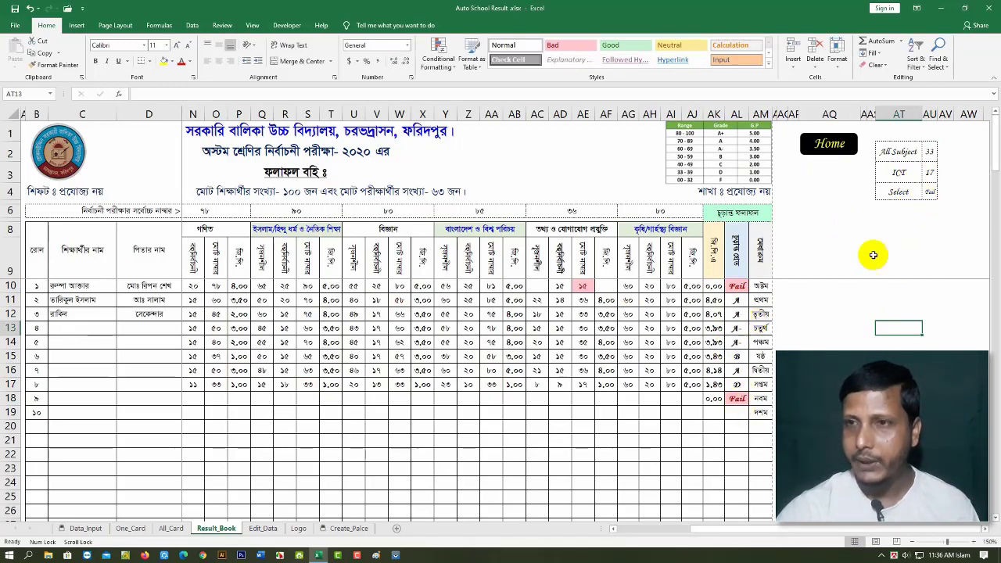
# Step: Switch the AU4 fail-highlight setting to None, back to Fail, then scroll left
pyautogui.click(931, 195)
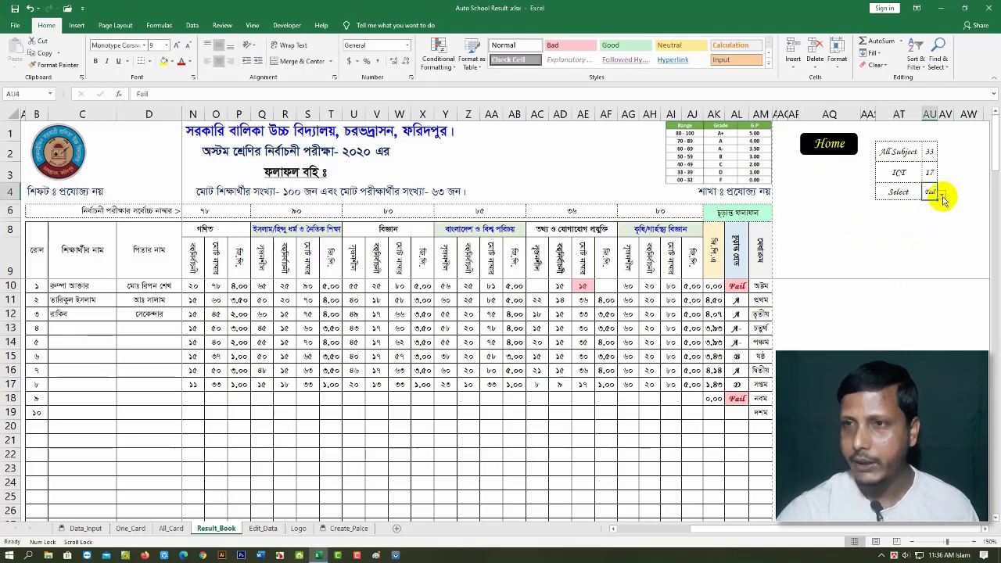
pyautogui.click(942, 195)
pyautogui.click(907, 279)
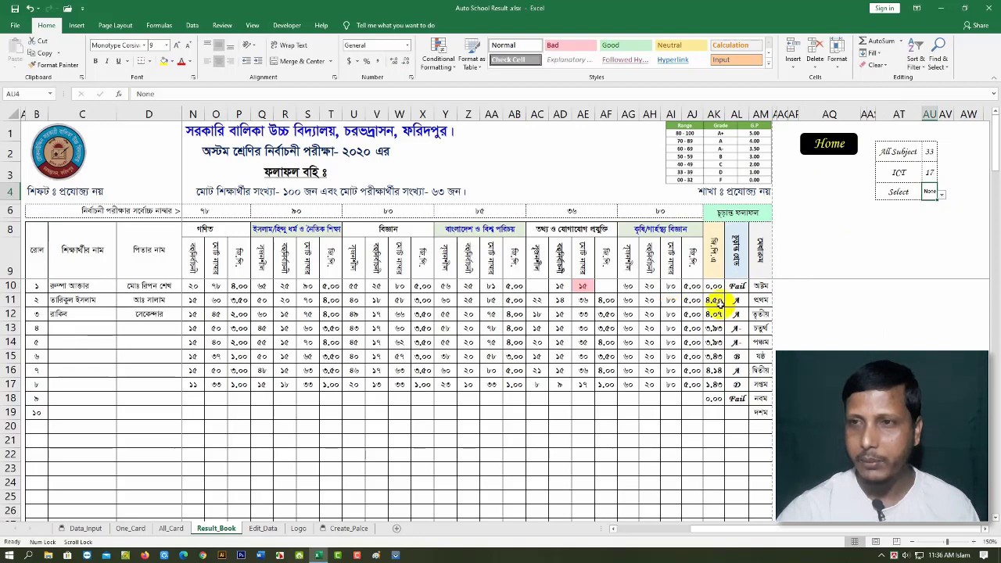
pyautogui.click(943, 195)
pyautogui.click(900, 268)
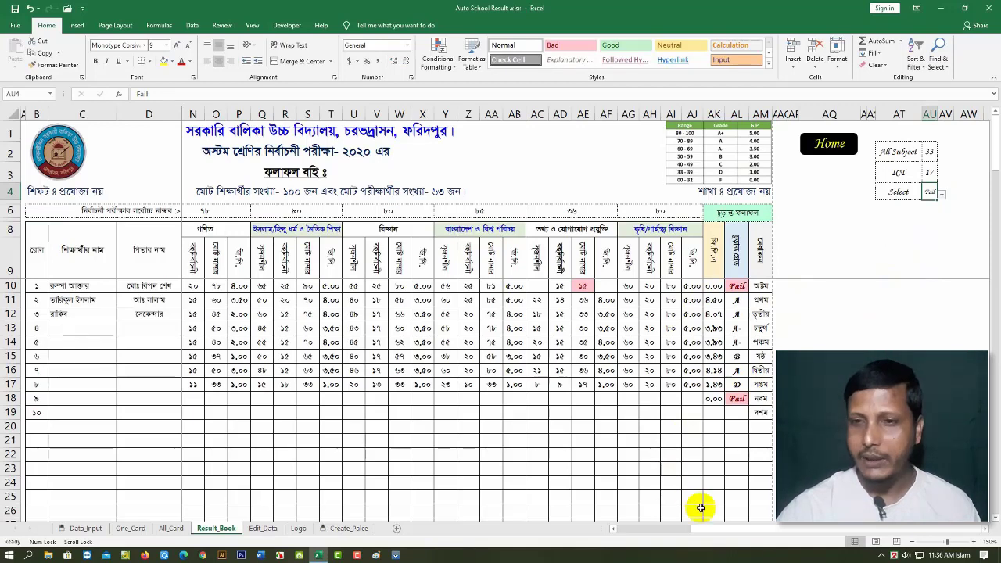
pyautogui.moveTo(752, 530); pyautogui.dragTo(686, 537)
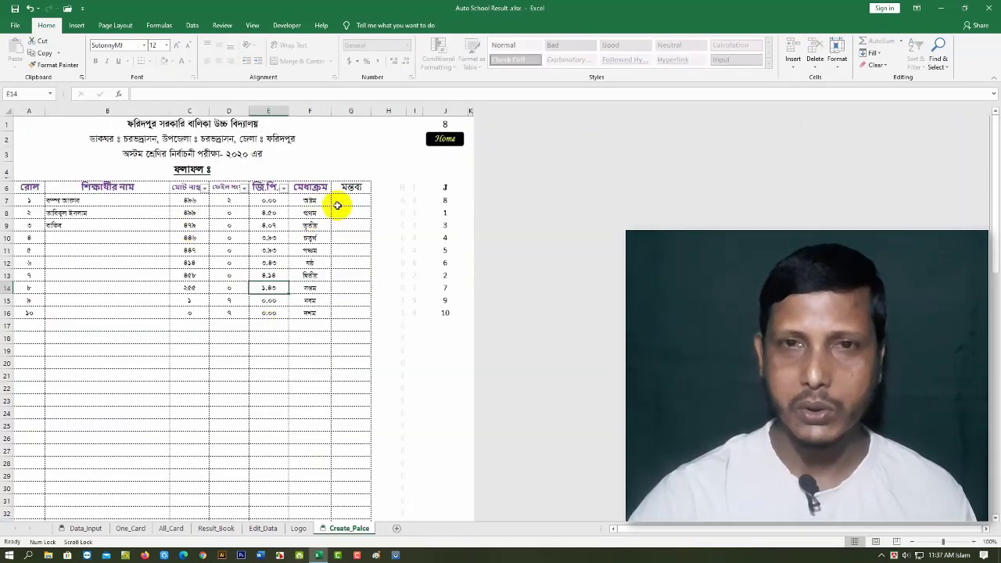
pyautogui.click(438, 148)
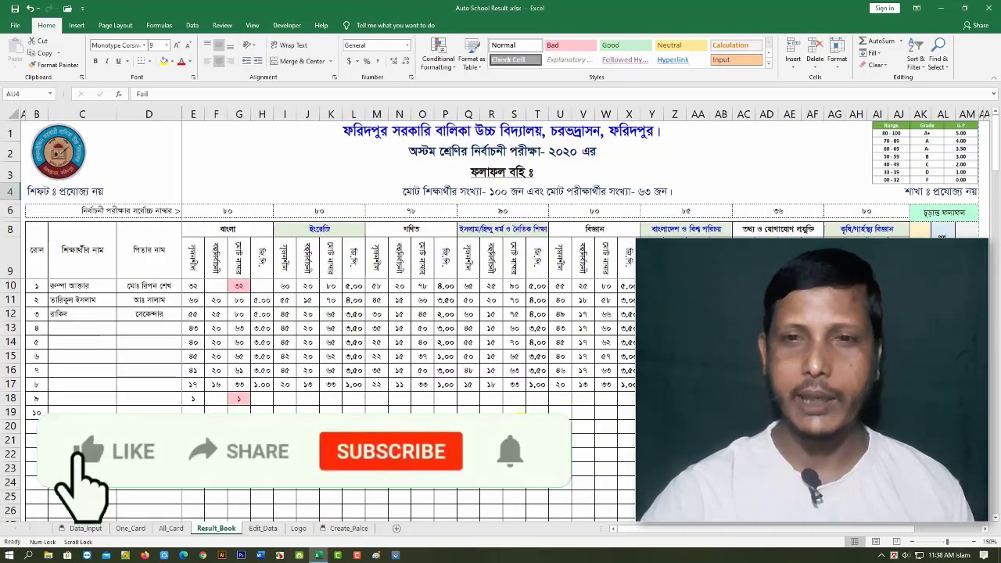